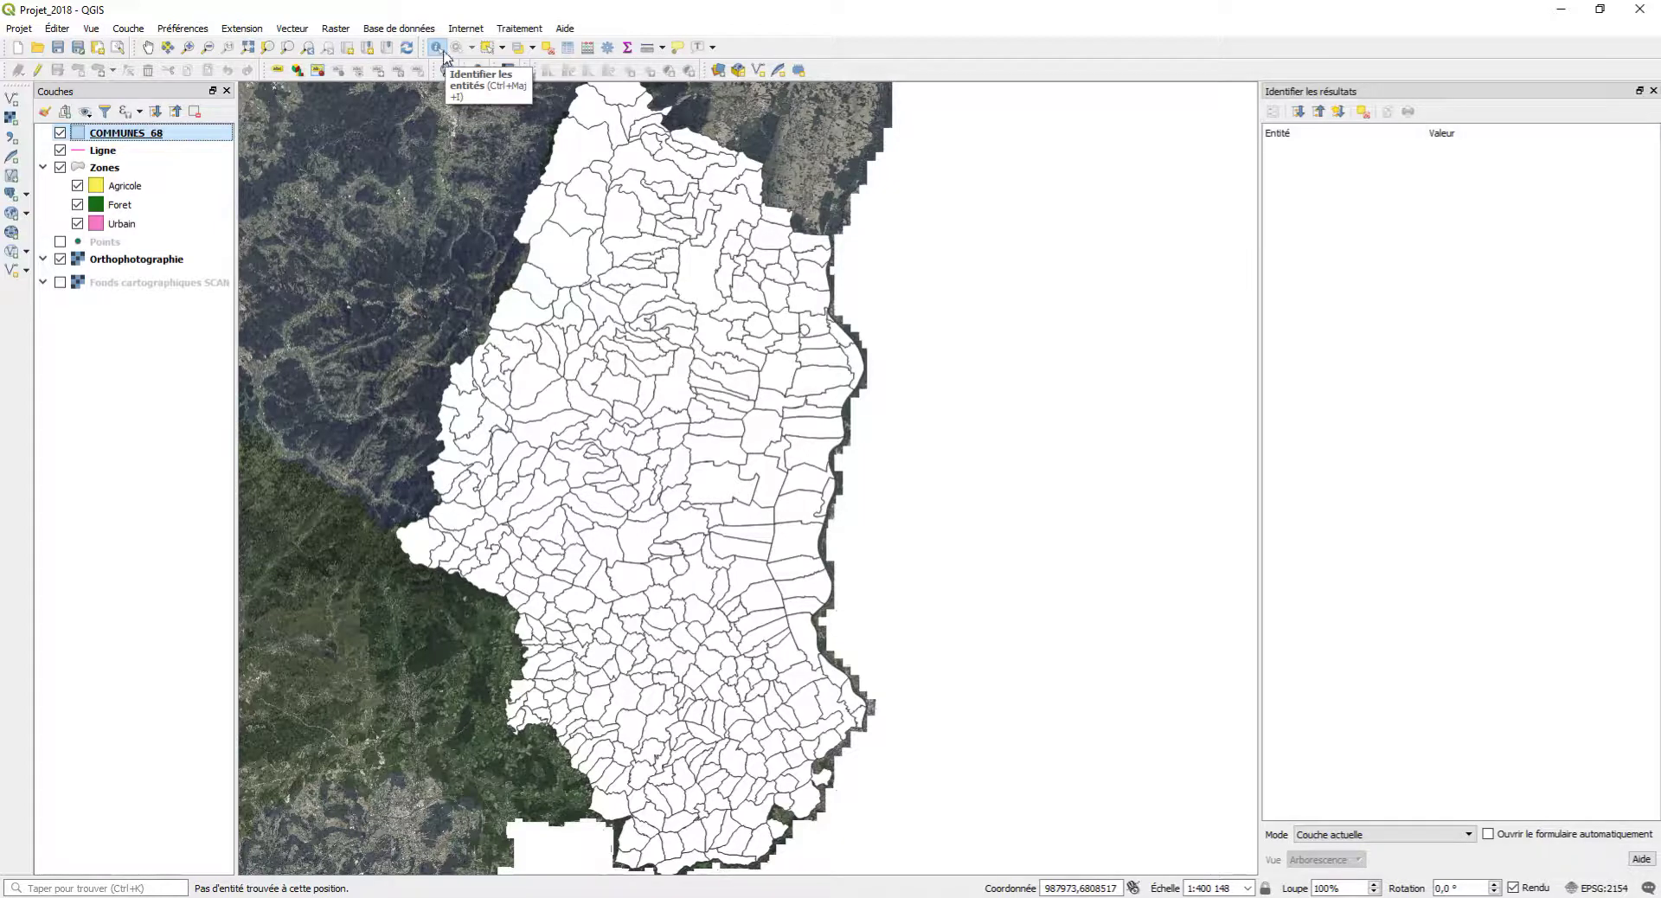
# Identify several communes of the COMMUNES_68 layer on the map and check their POPULATION values.
pyautogui.click(444, 53)
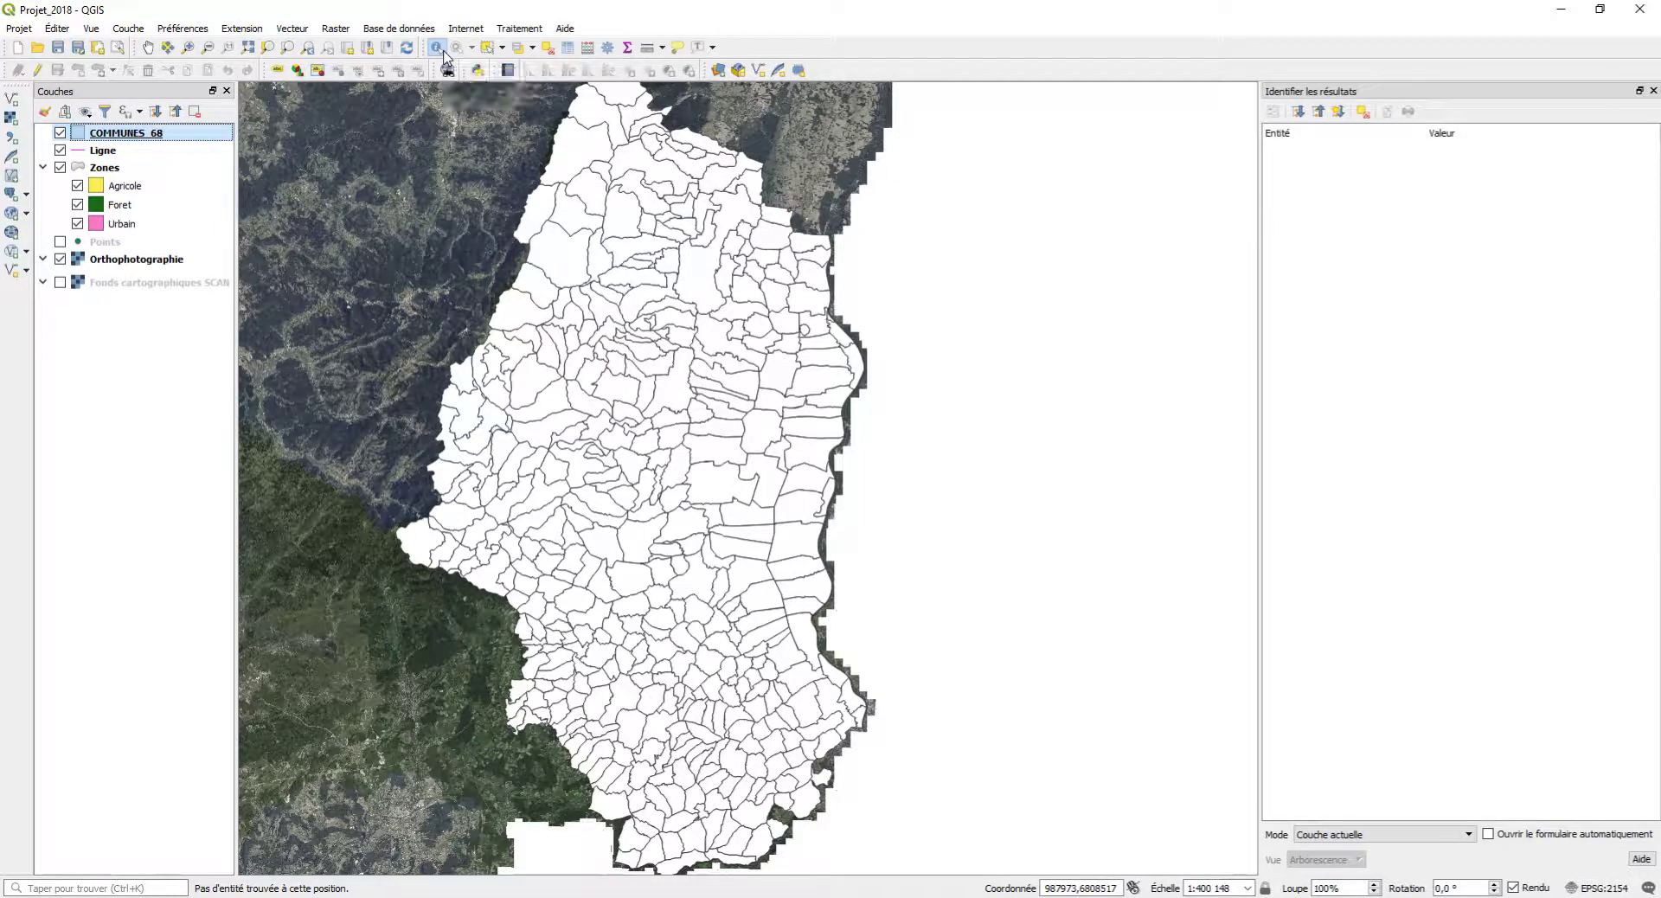
pyautogui.click(577, 264)
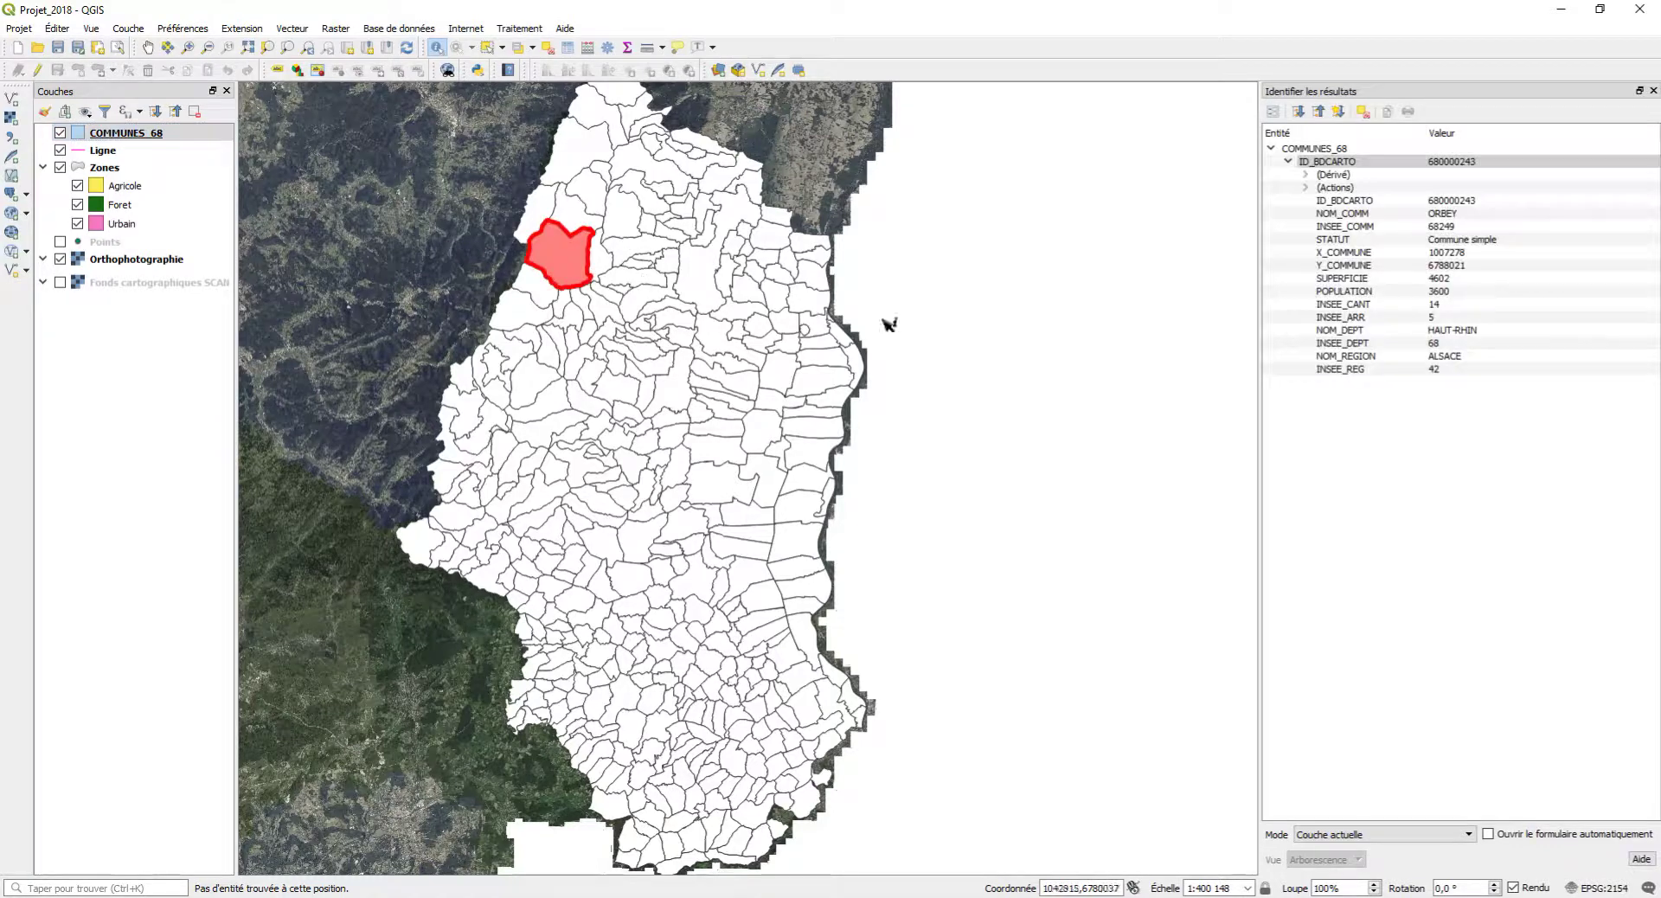
pyautogui.click(1469, 292)
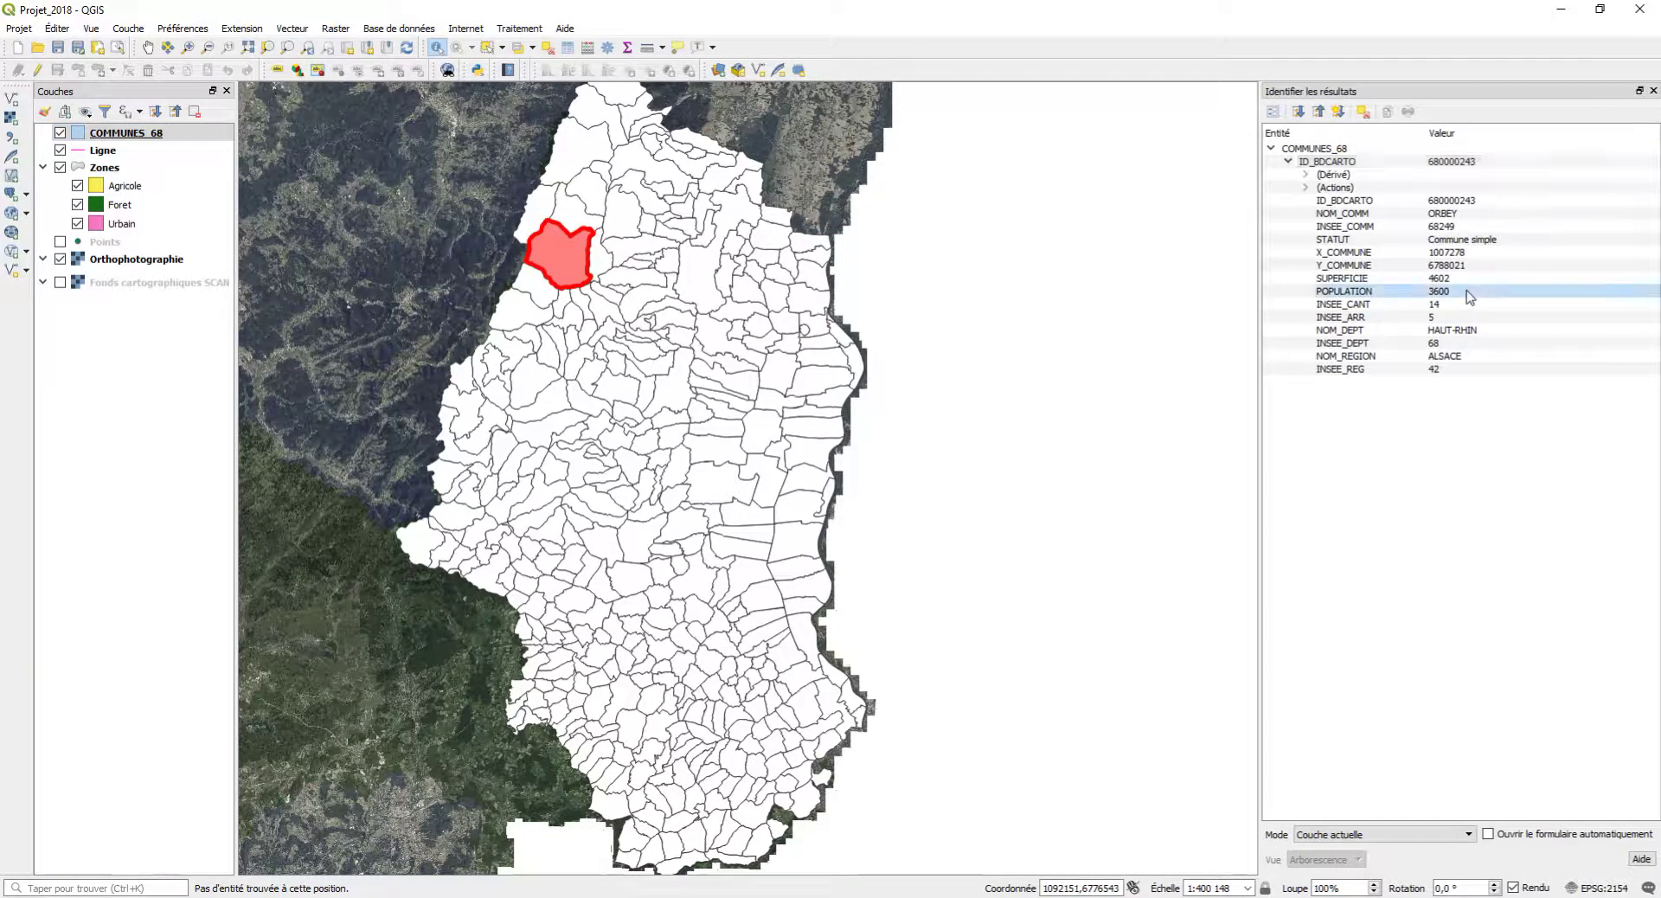
pyautogui.click(671, 378)
pyautogui.click(648, 347)
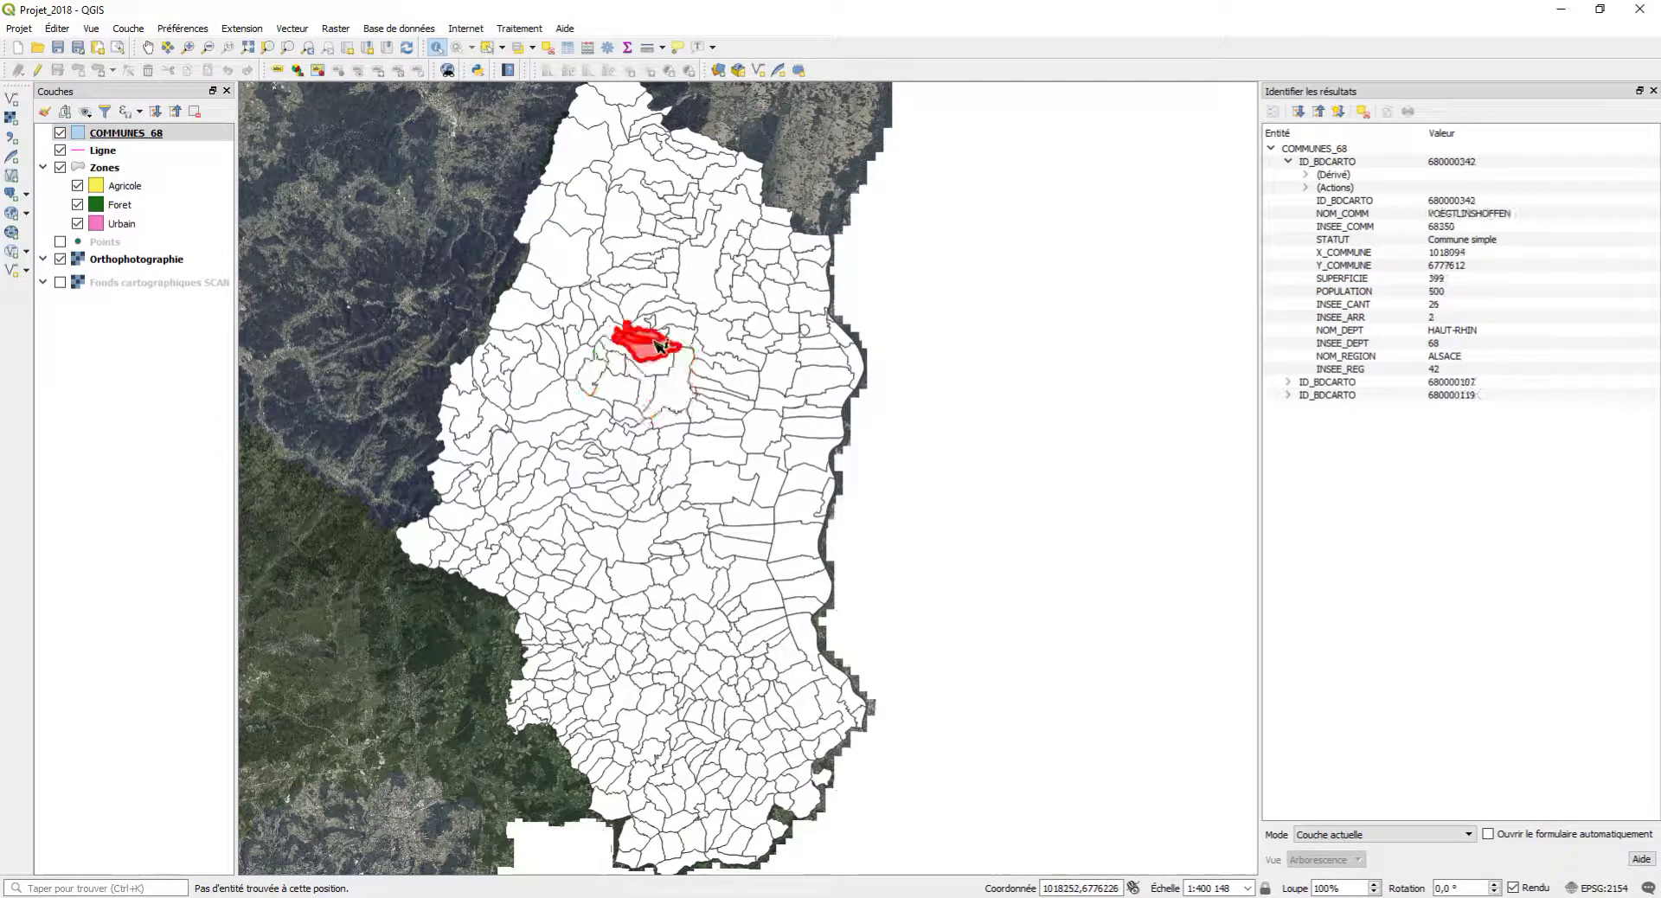
pyautogui.click(704, 290)
pyautogui.click(749, 346)
pyautogui.click(642, 378)
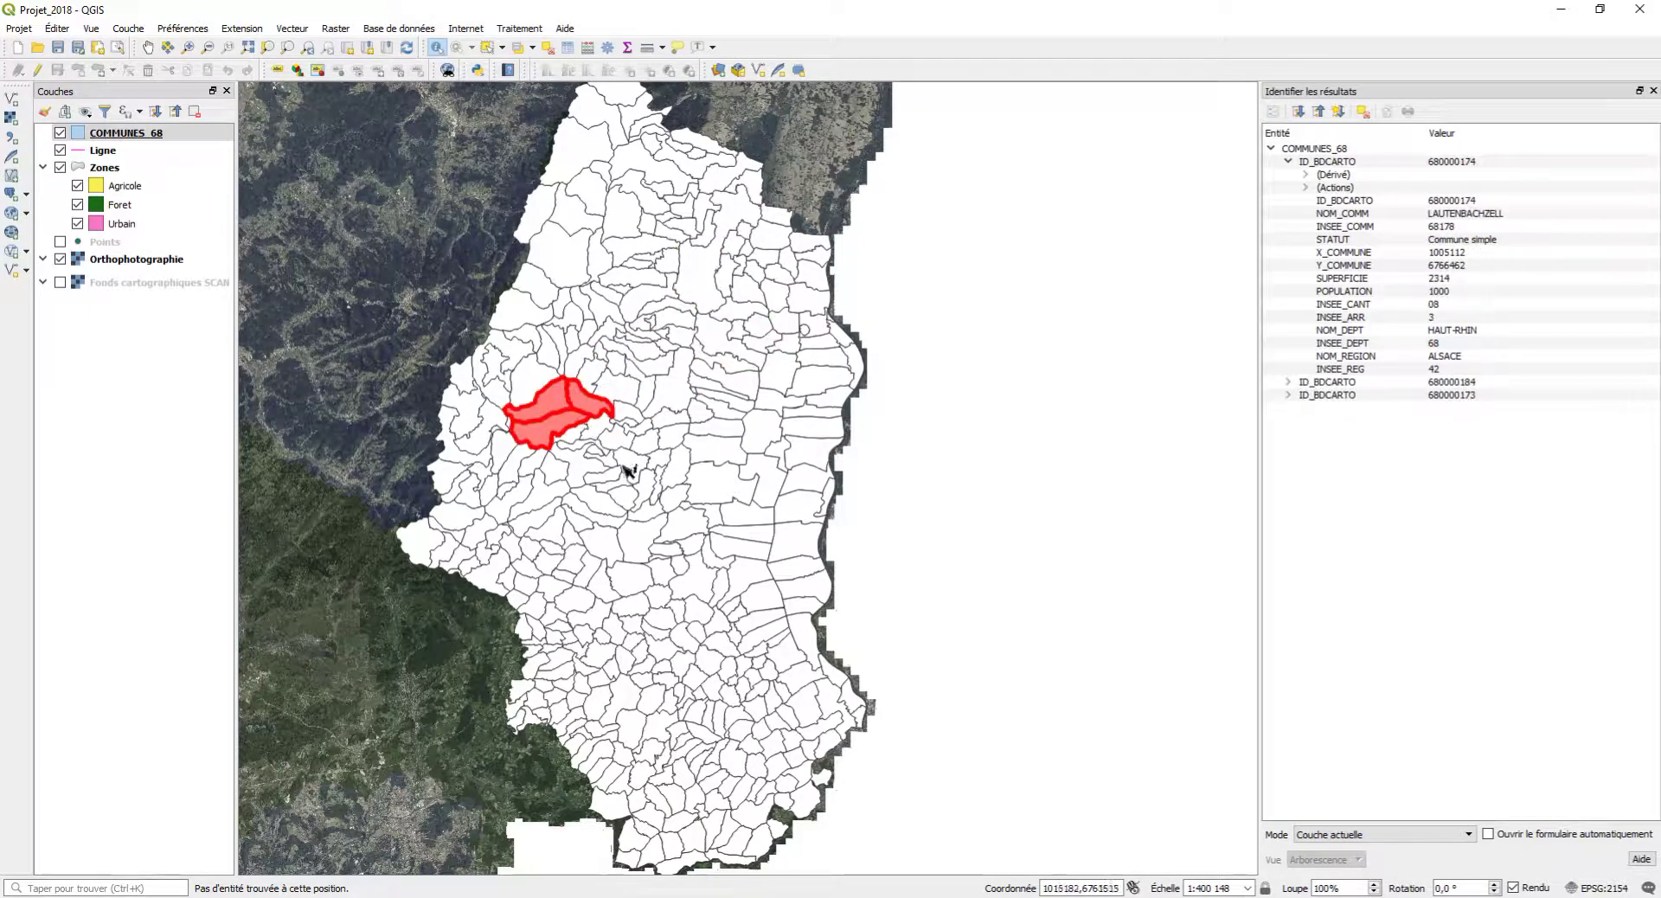
pyautogui.click(645, 479)
pyautogui.click(657, 515)
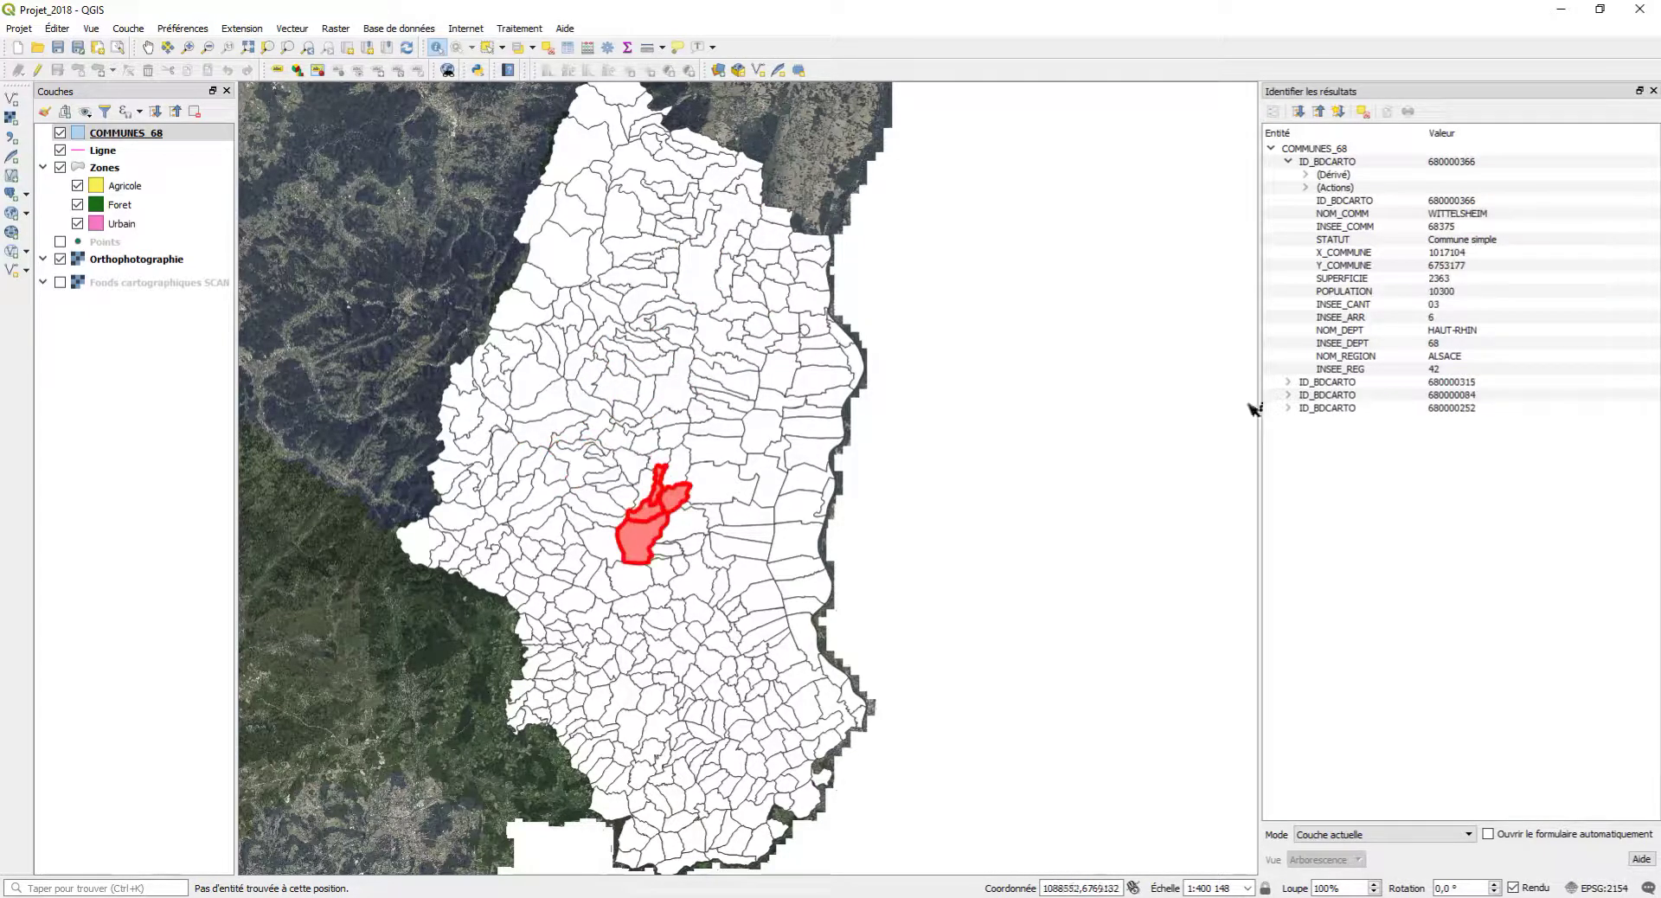
pyautogui.click(1450, 296)
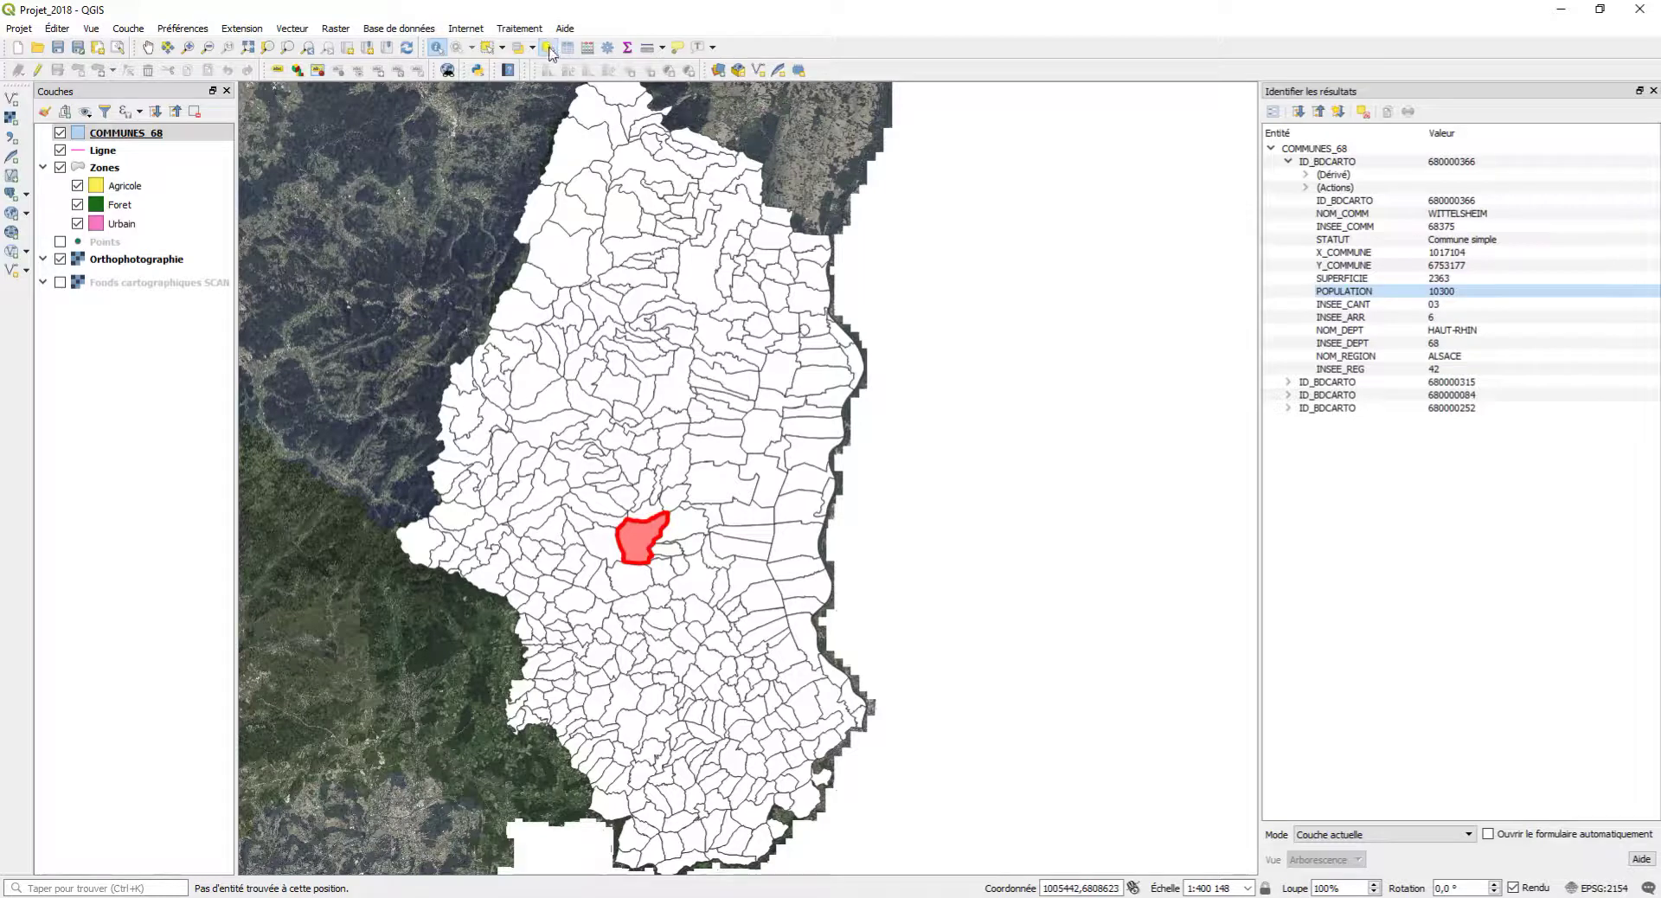
pyautogui.click(490, 167)
# Set the COMMUNES_68 layer's symbology to Graduated, based on the POPULATION column.
pyautogui.rightClick(147, 136)
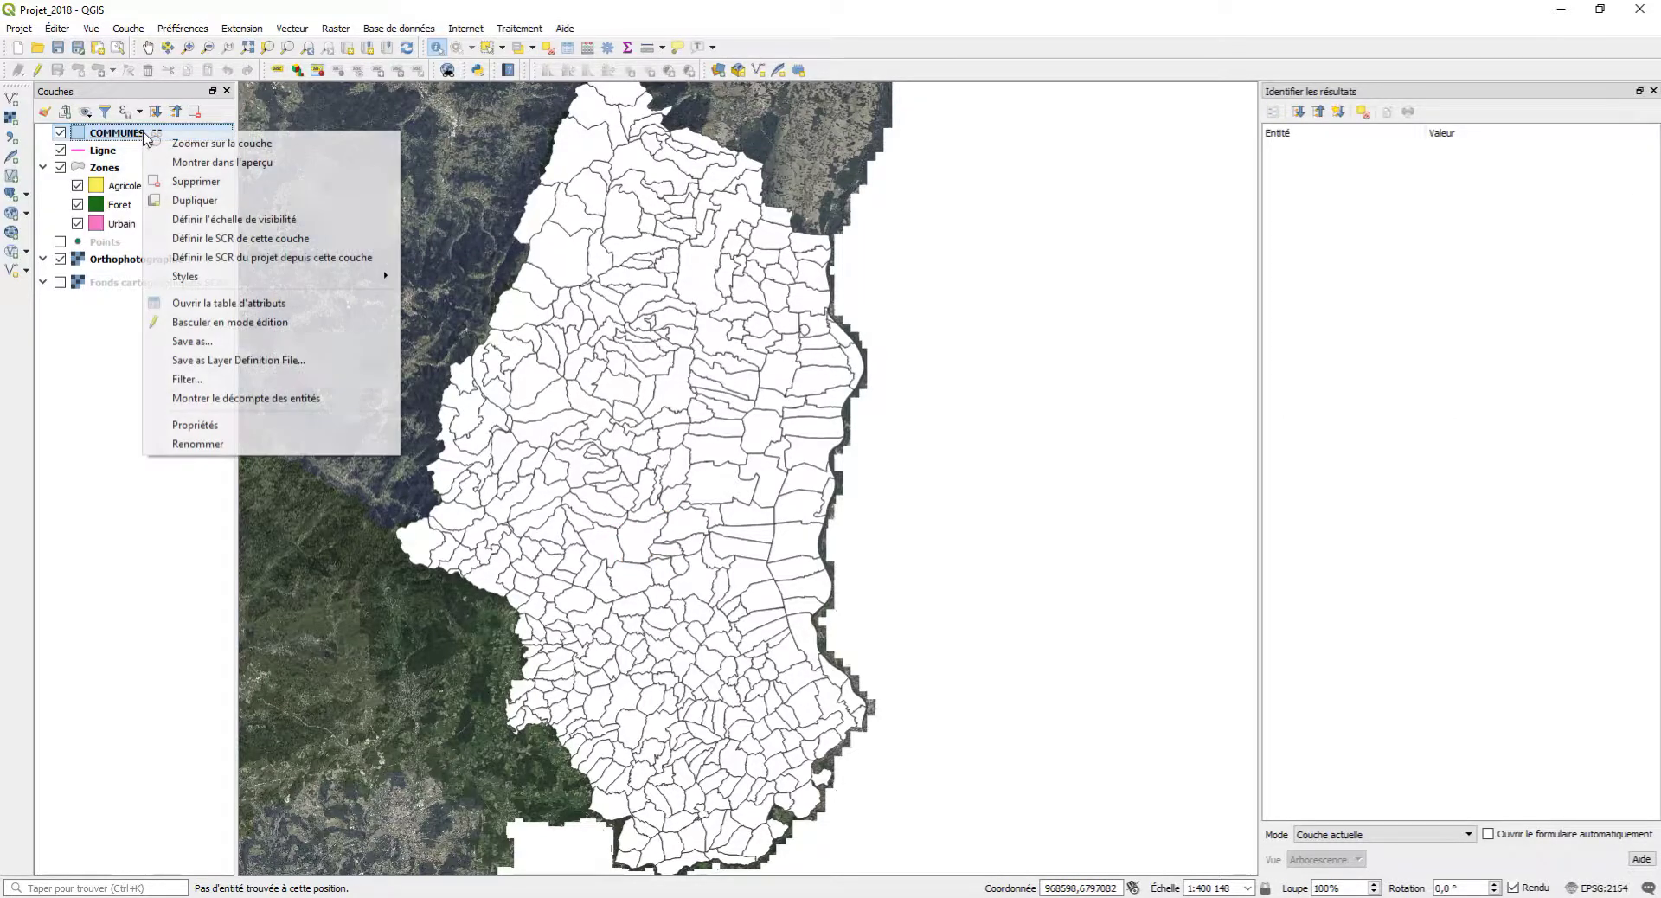
pyautogui.click(197, 425)
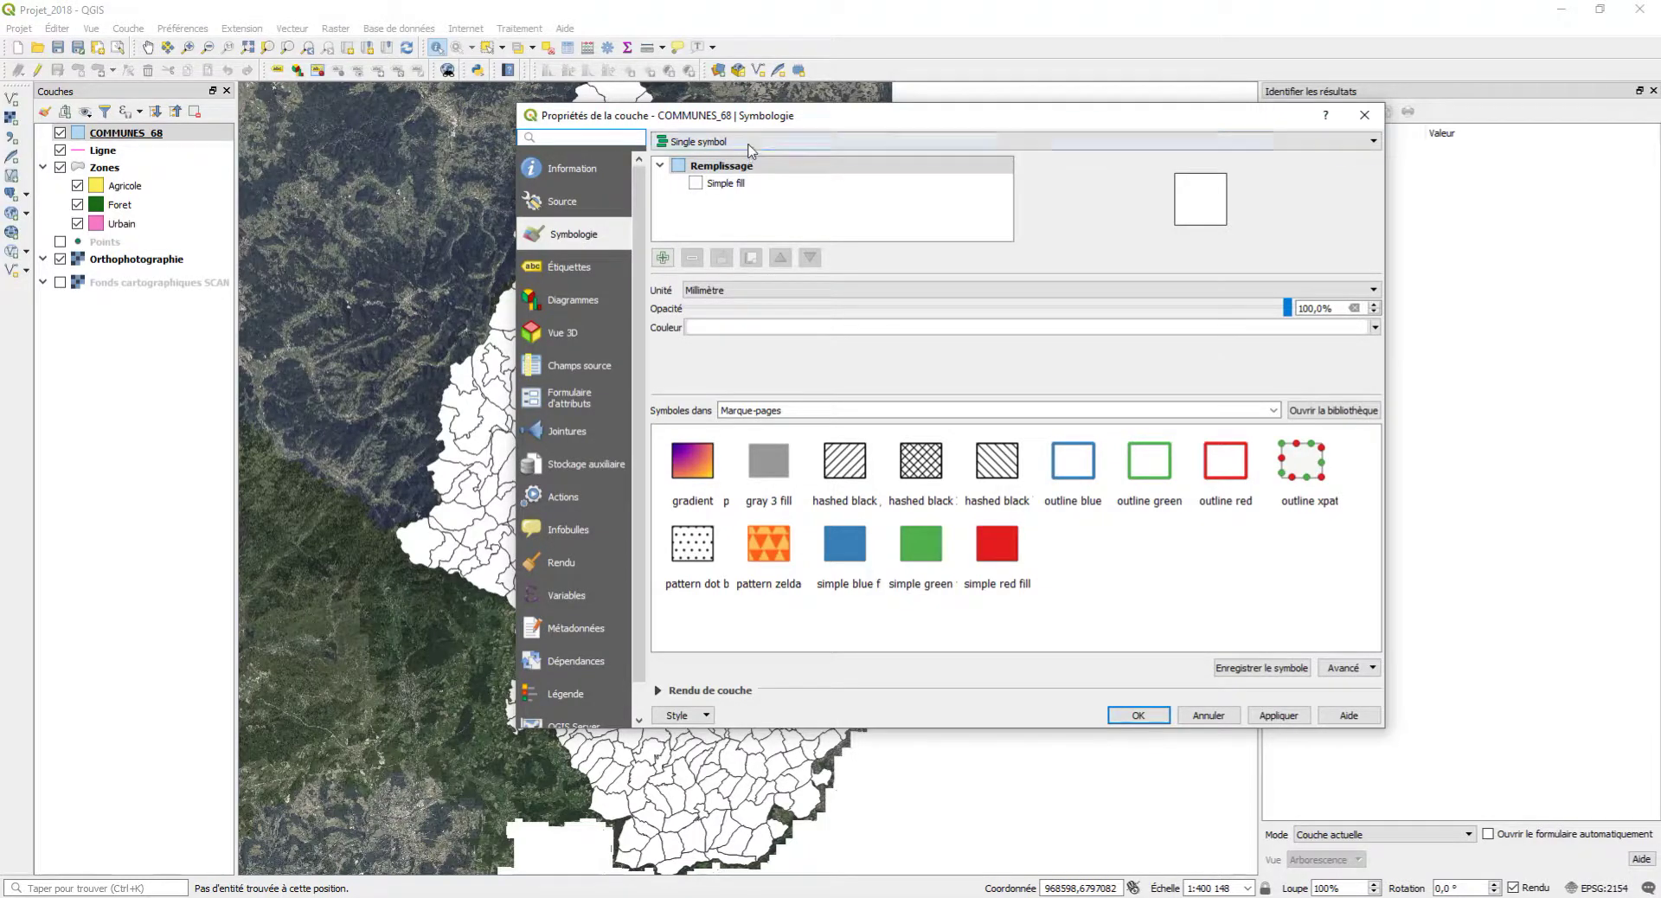
pyautogui.click(745, 142)
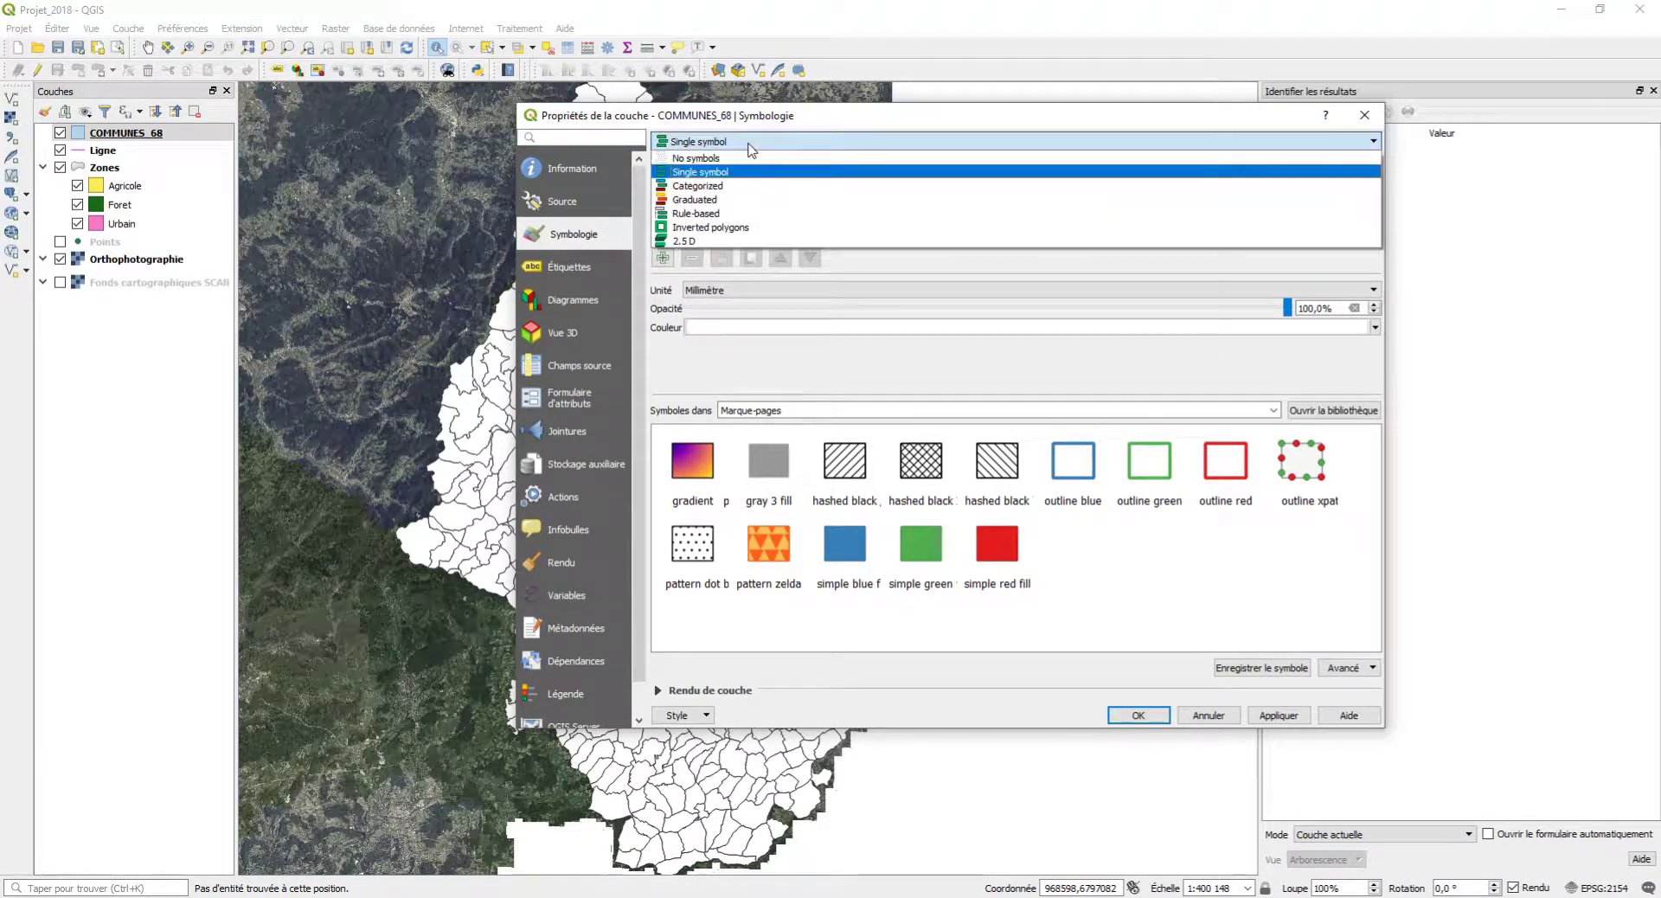
pyautogui.click(719, 201)
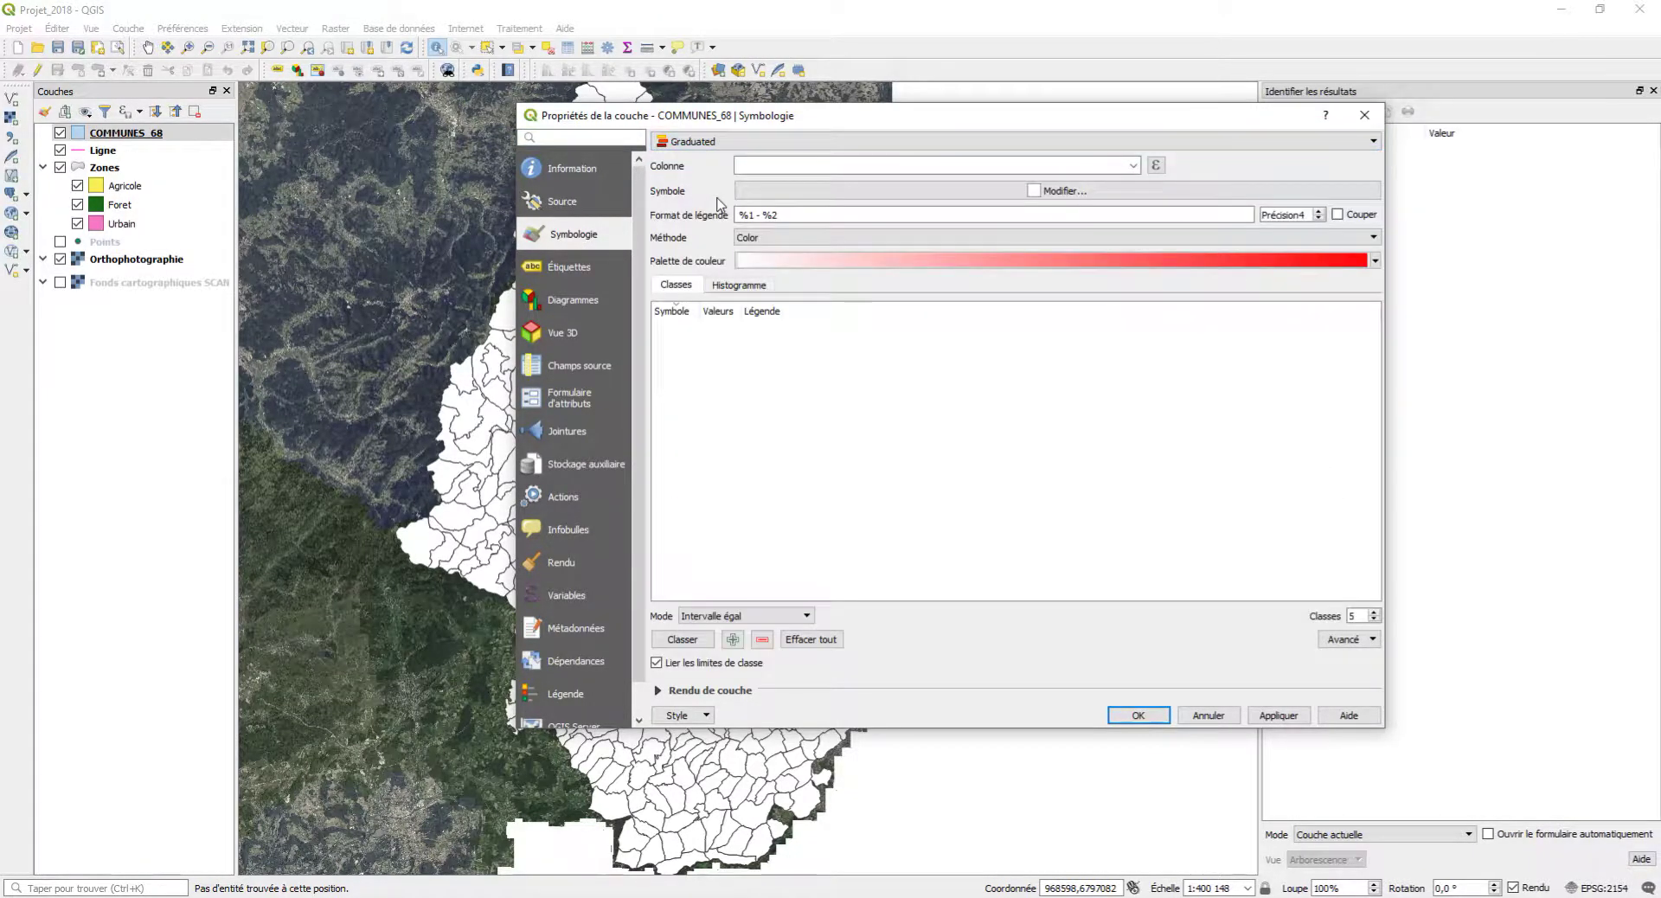
pyautogui.click(1133, 165)
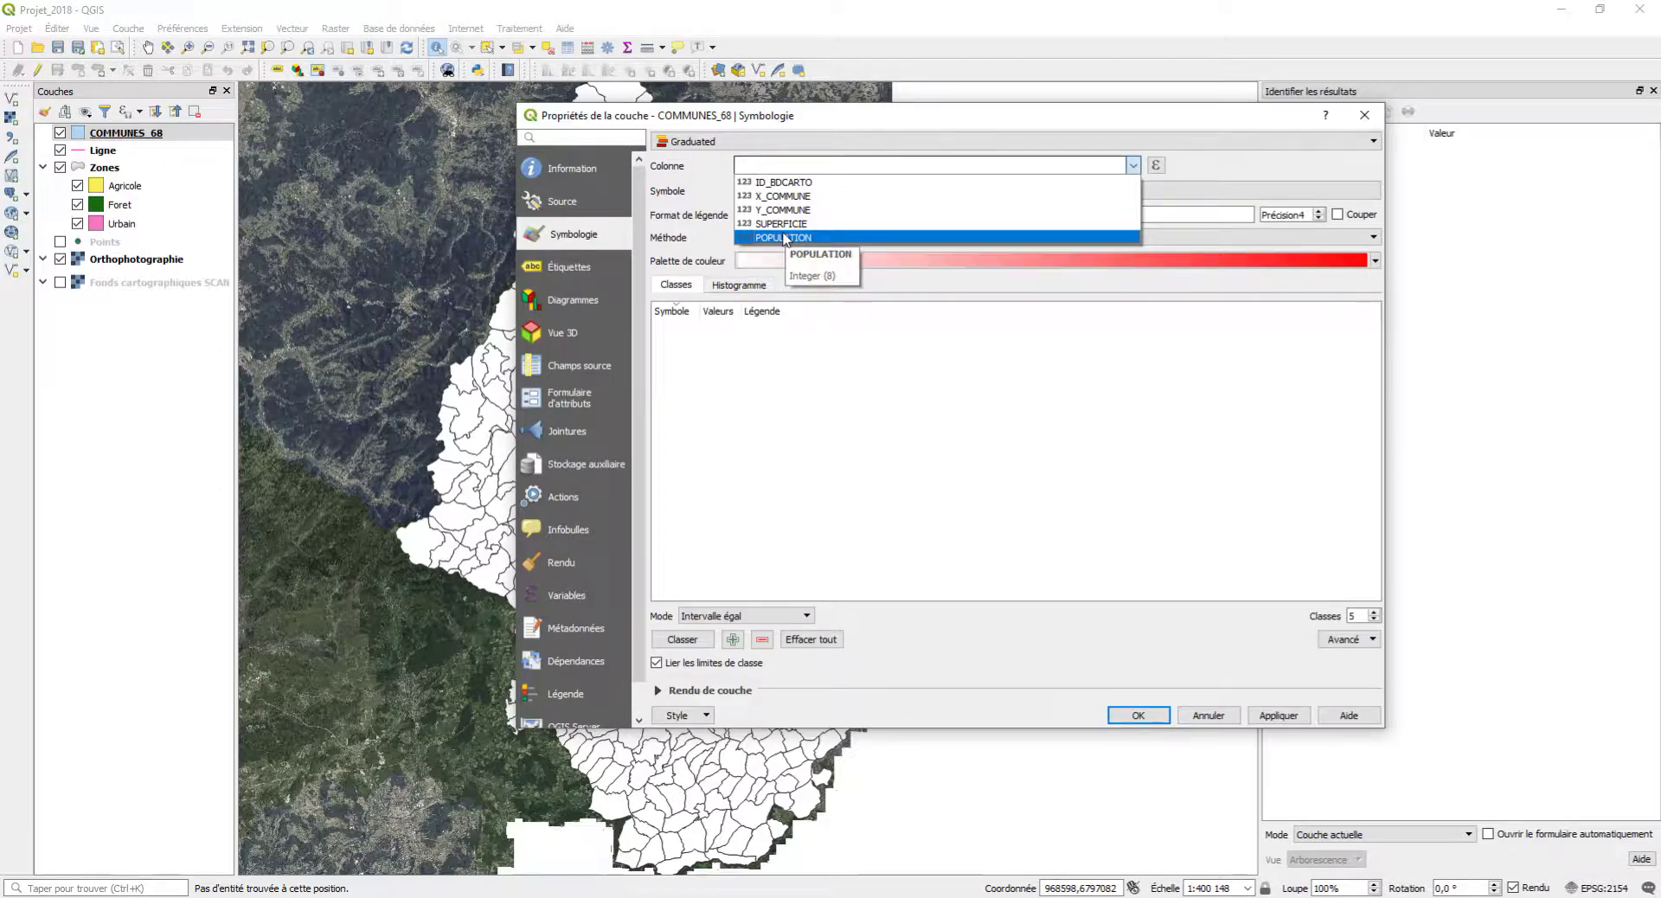
pyautogui.click(785, 237)
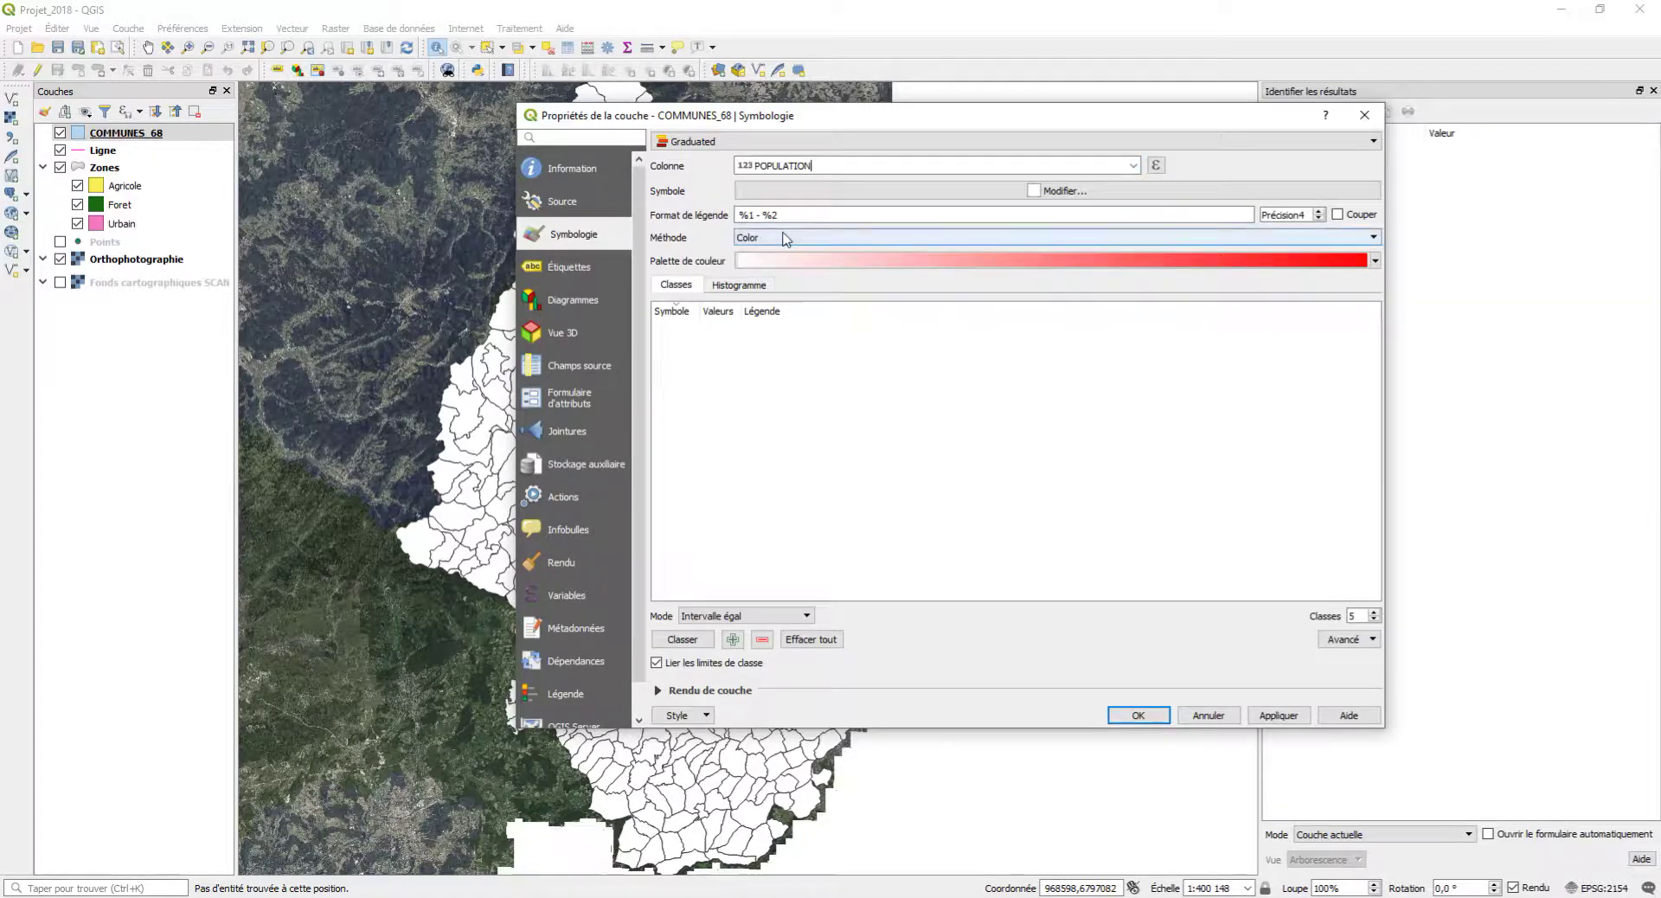
# Classify the population into five equal-interval classes and apply the style to the map.
pyautogui.moveTo(731, 131); pyautogui.dragTo(992, 139)
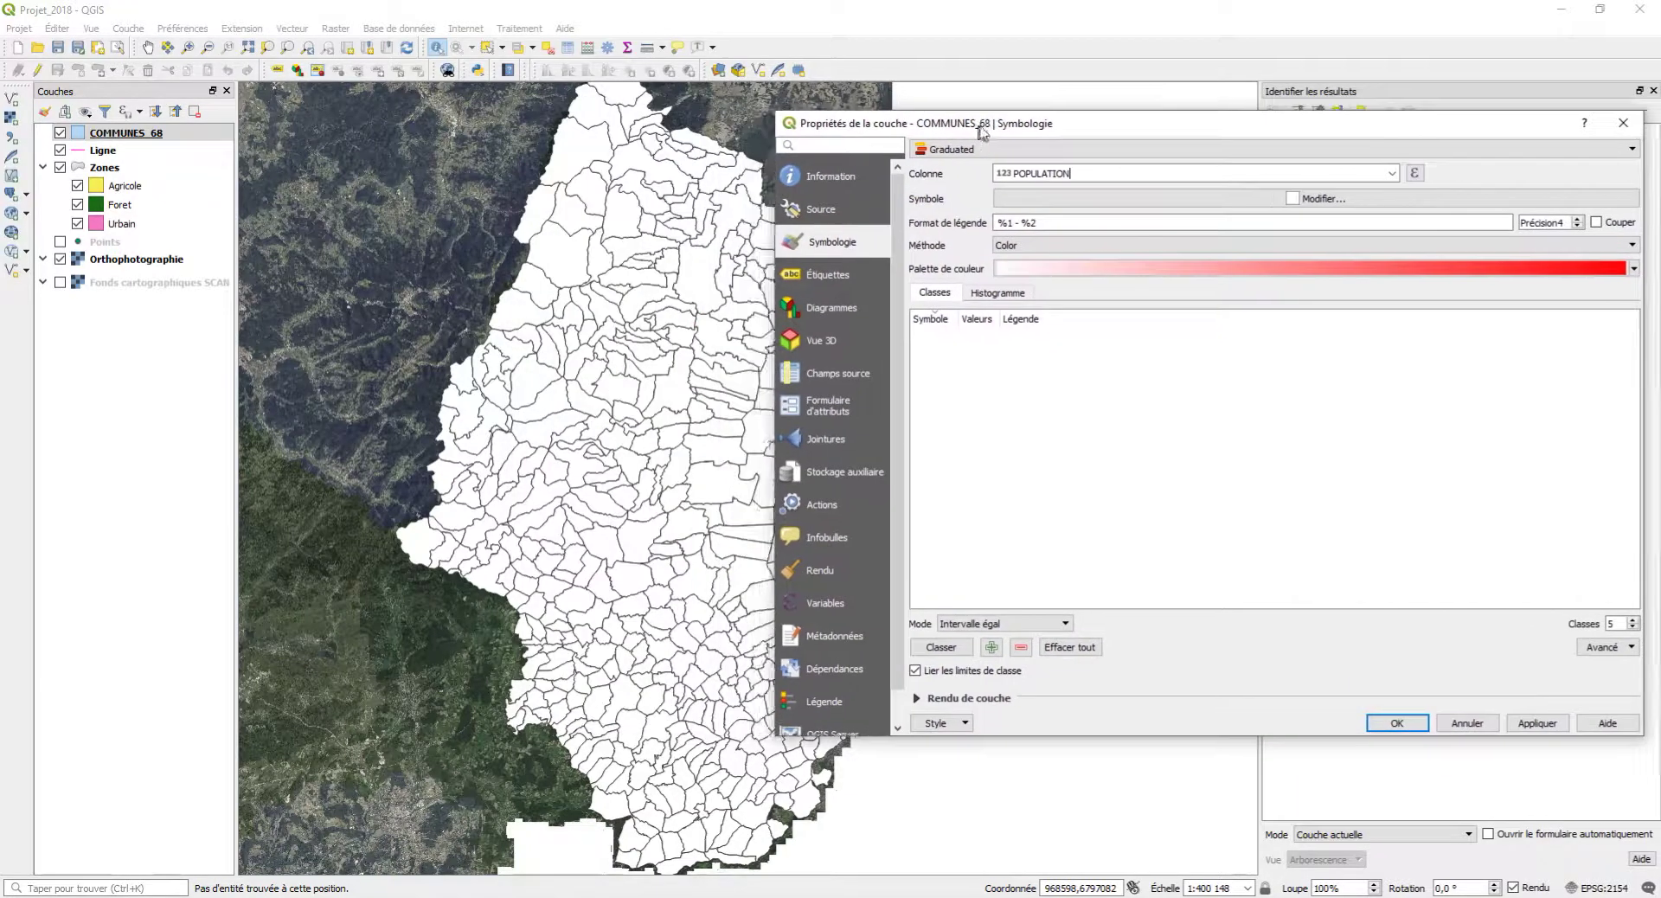
pyautogui.click(968, 651)
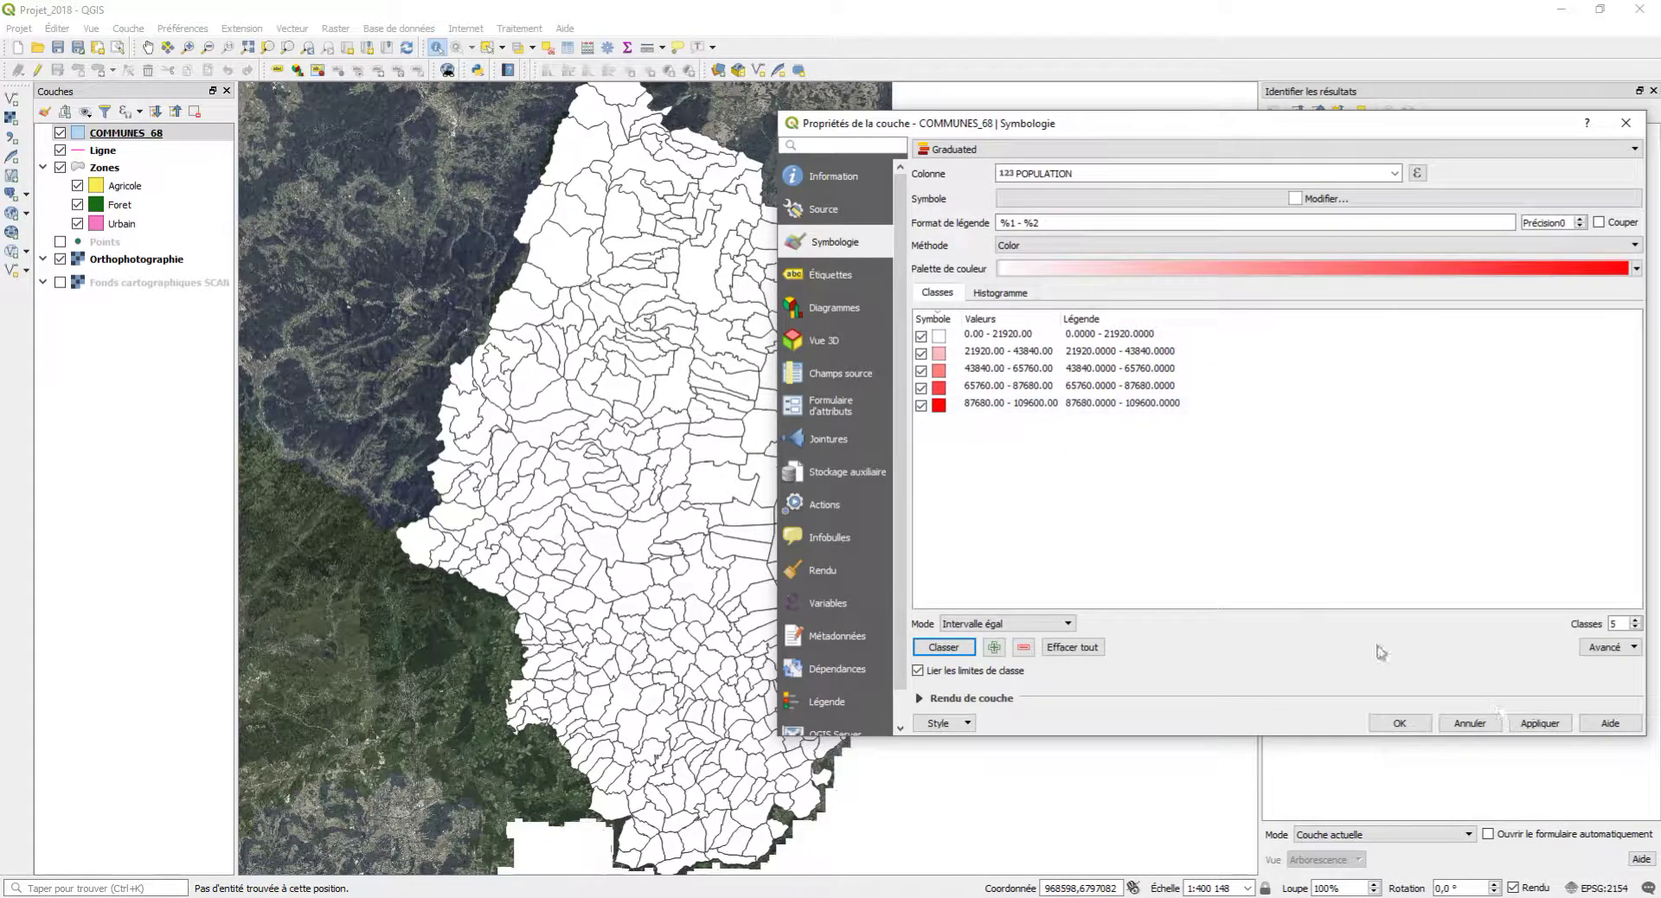
pyautogui.click(1533, 725)
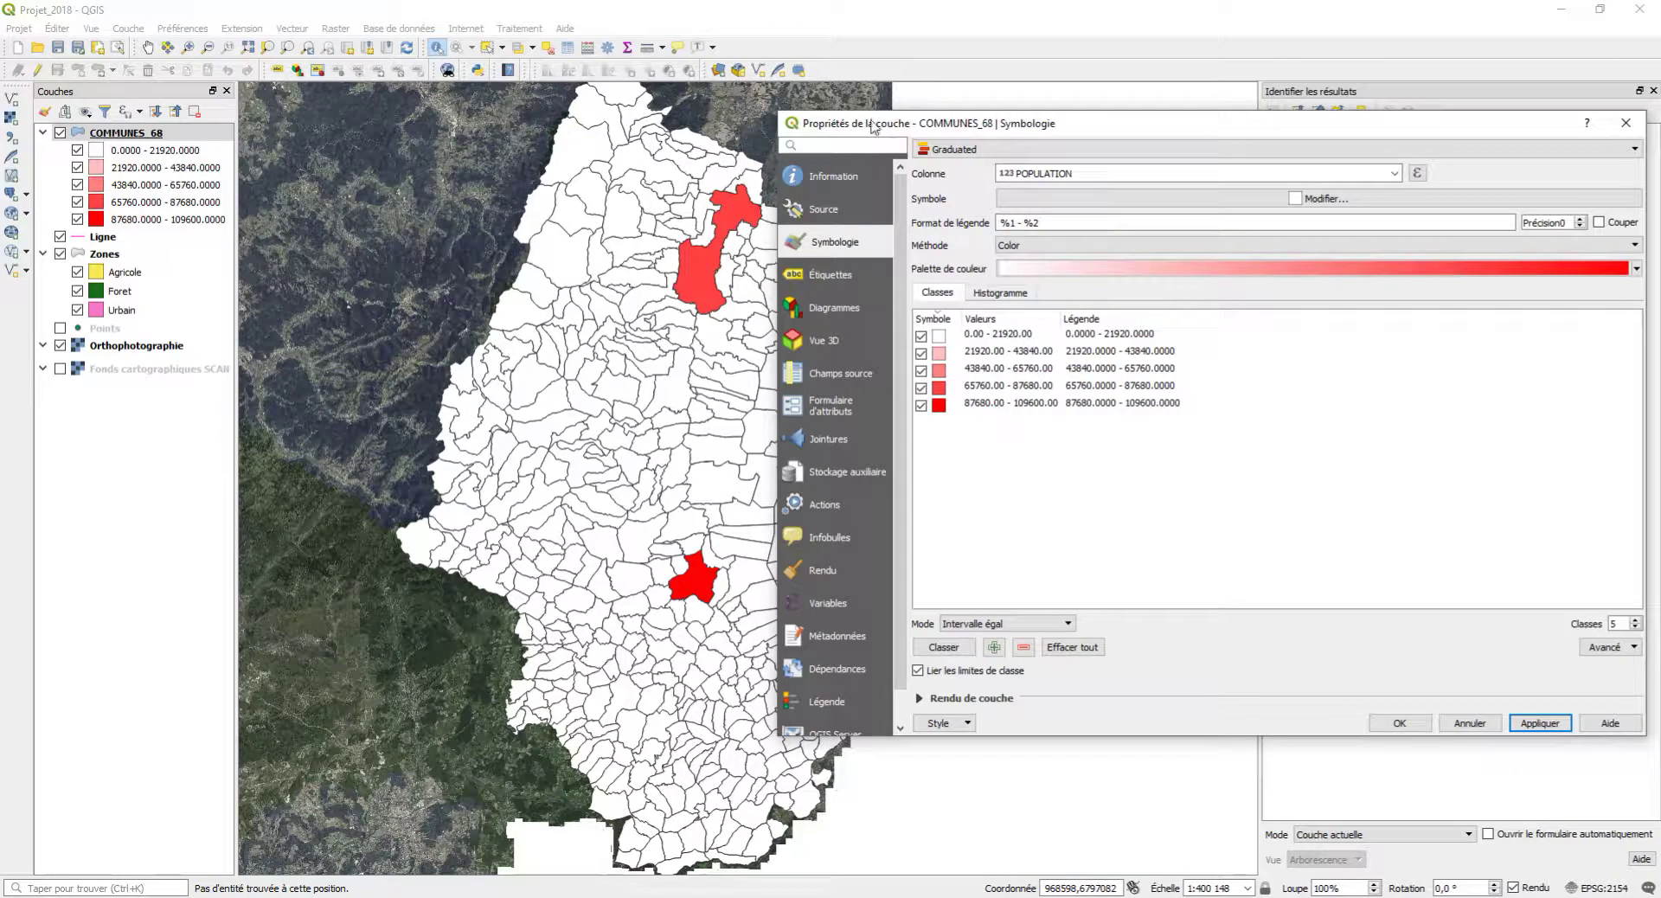
# Examine the value ranges of the highest and lowest population classes against the communes on the map.
pyautogui.moveTo(872, 127); pyautogui.dragTo(951, 190)
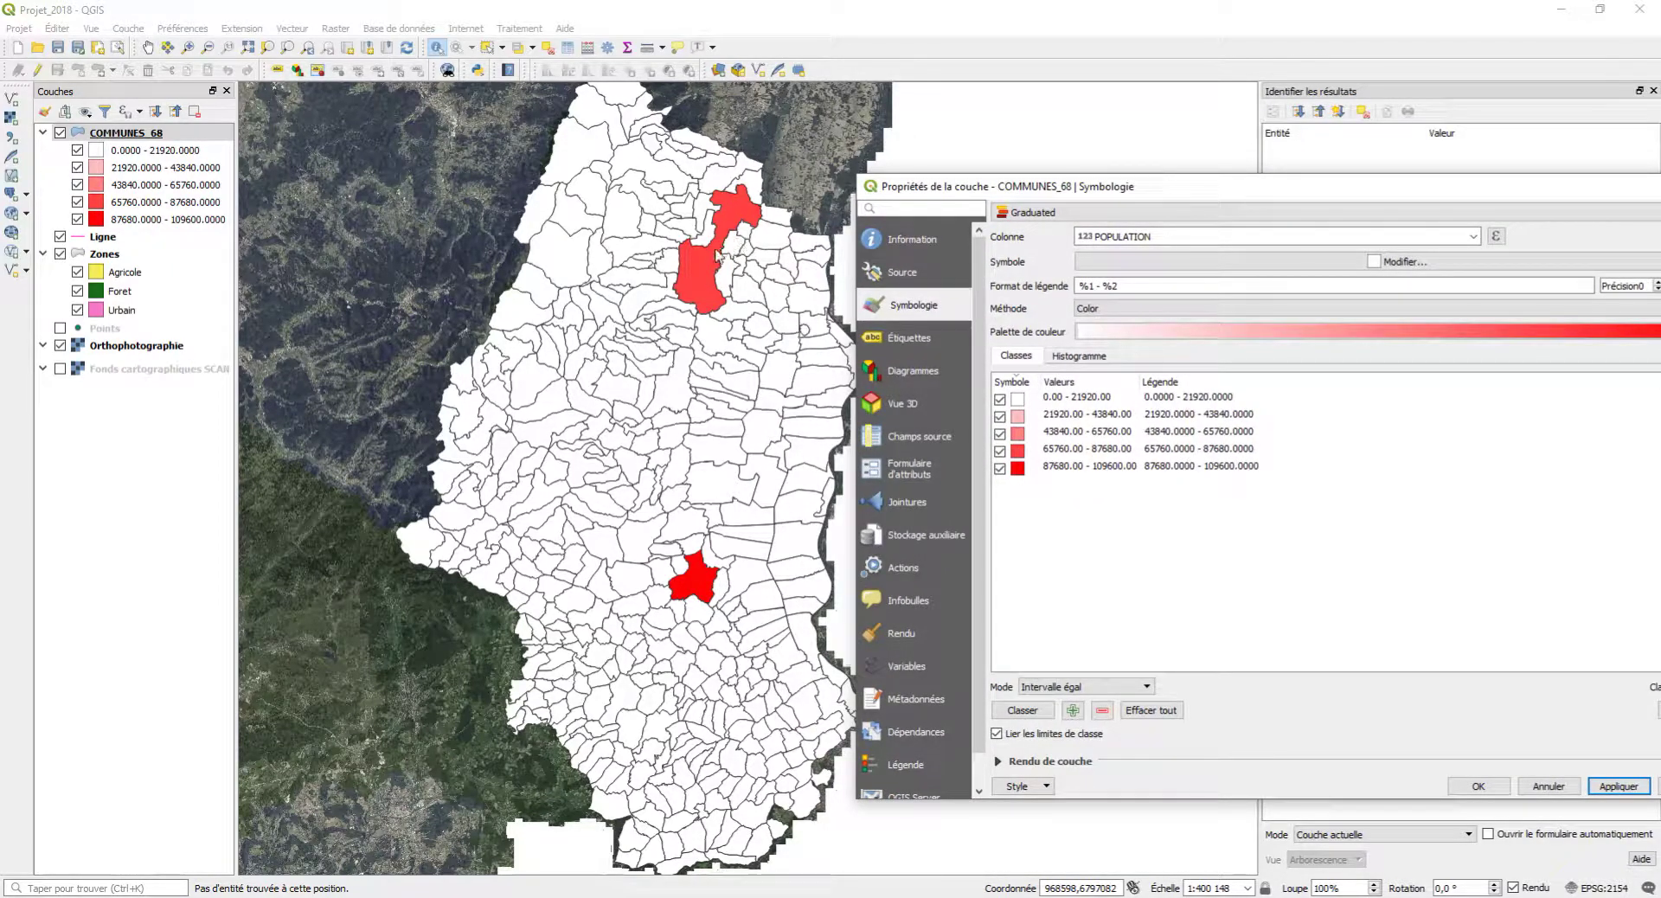
pyautogui.click(1059, 471)
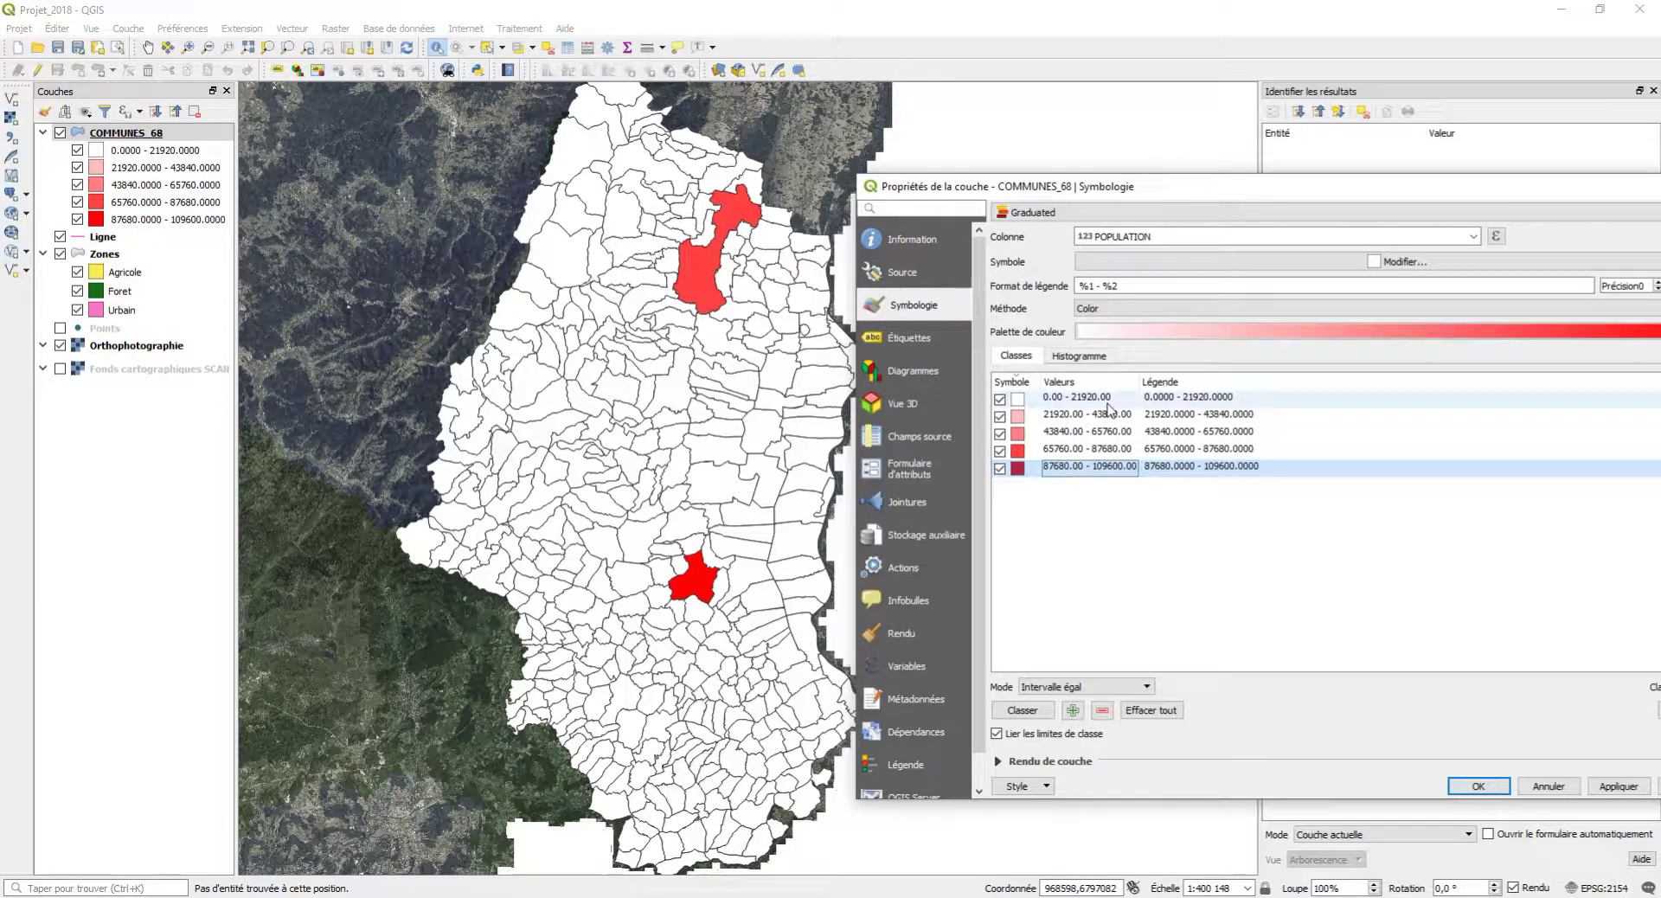
pyautogui.click(1077, 399)
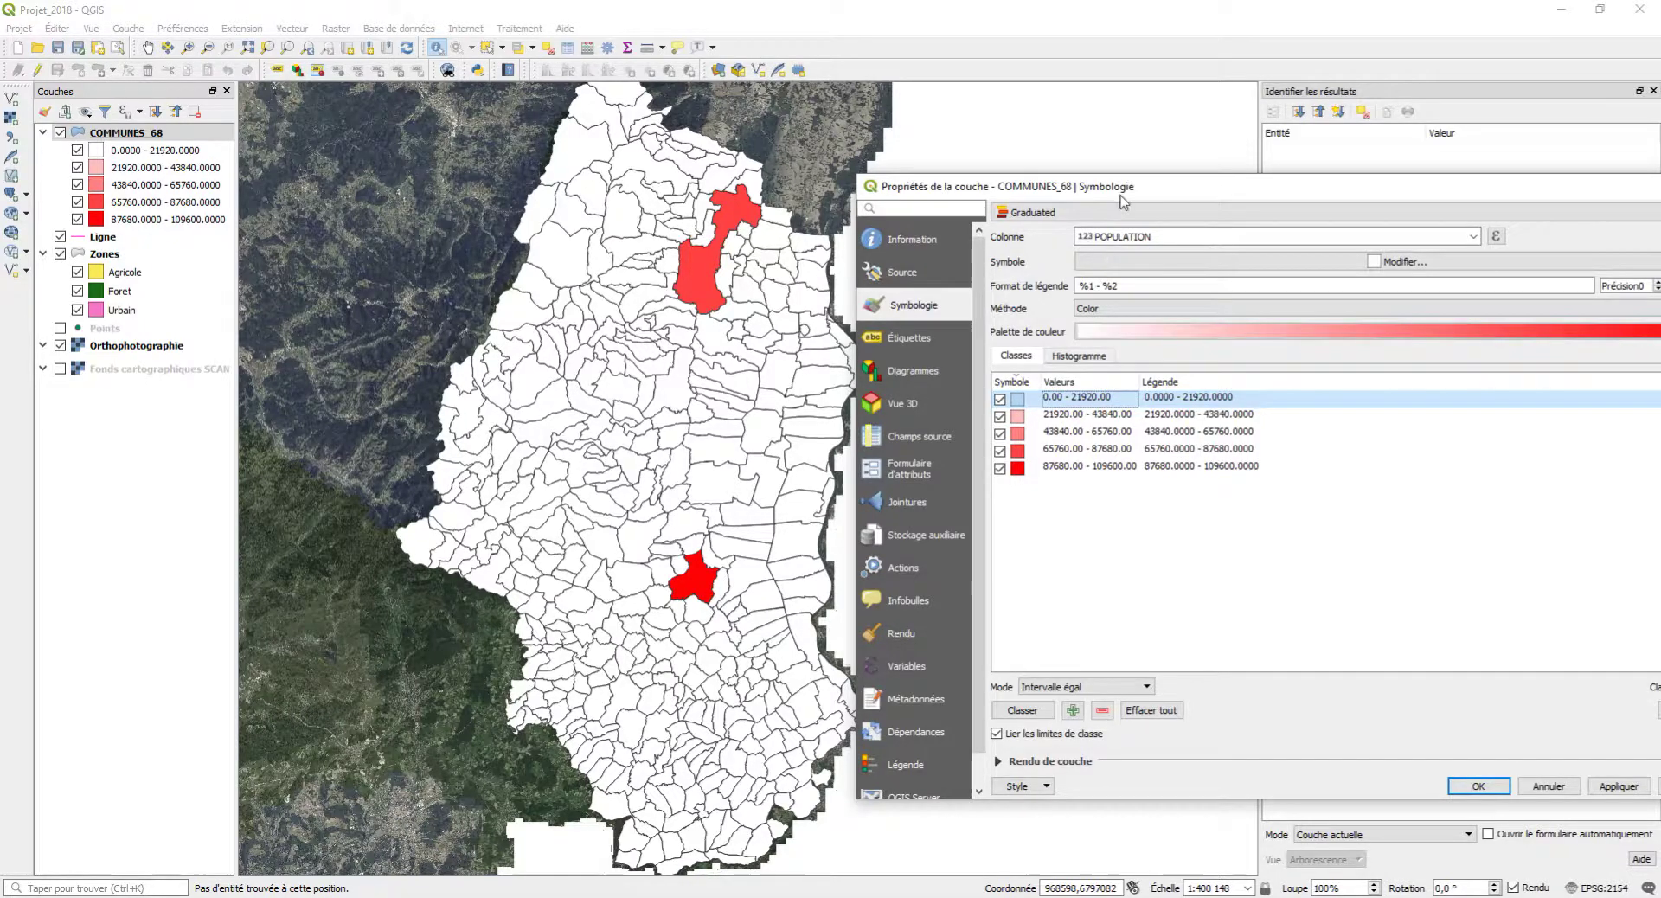
pyautogui.moveTo(1122, 202)
pyautogui.mouseDown()
pyautogui.moveTo(1008, 171)
pyautogui.moveTo(1122, 172)
pyautogui.mouseUp()
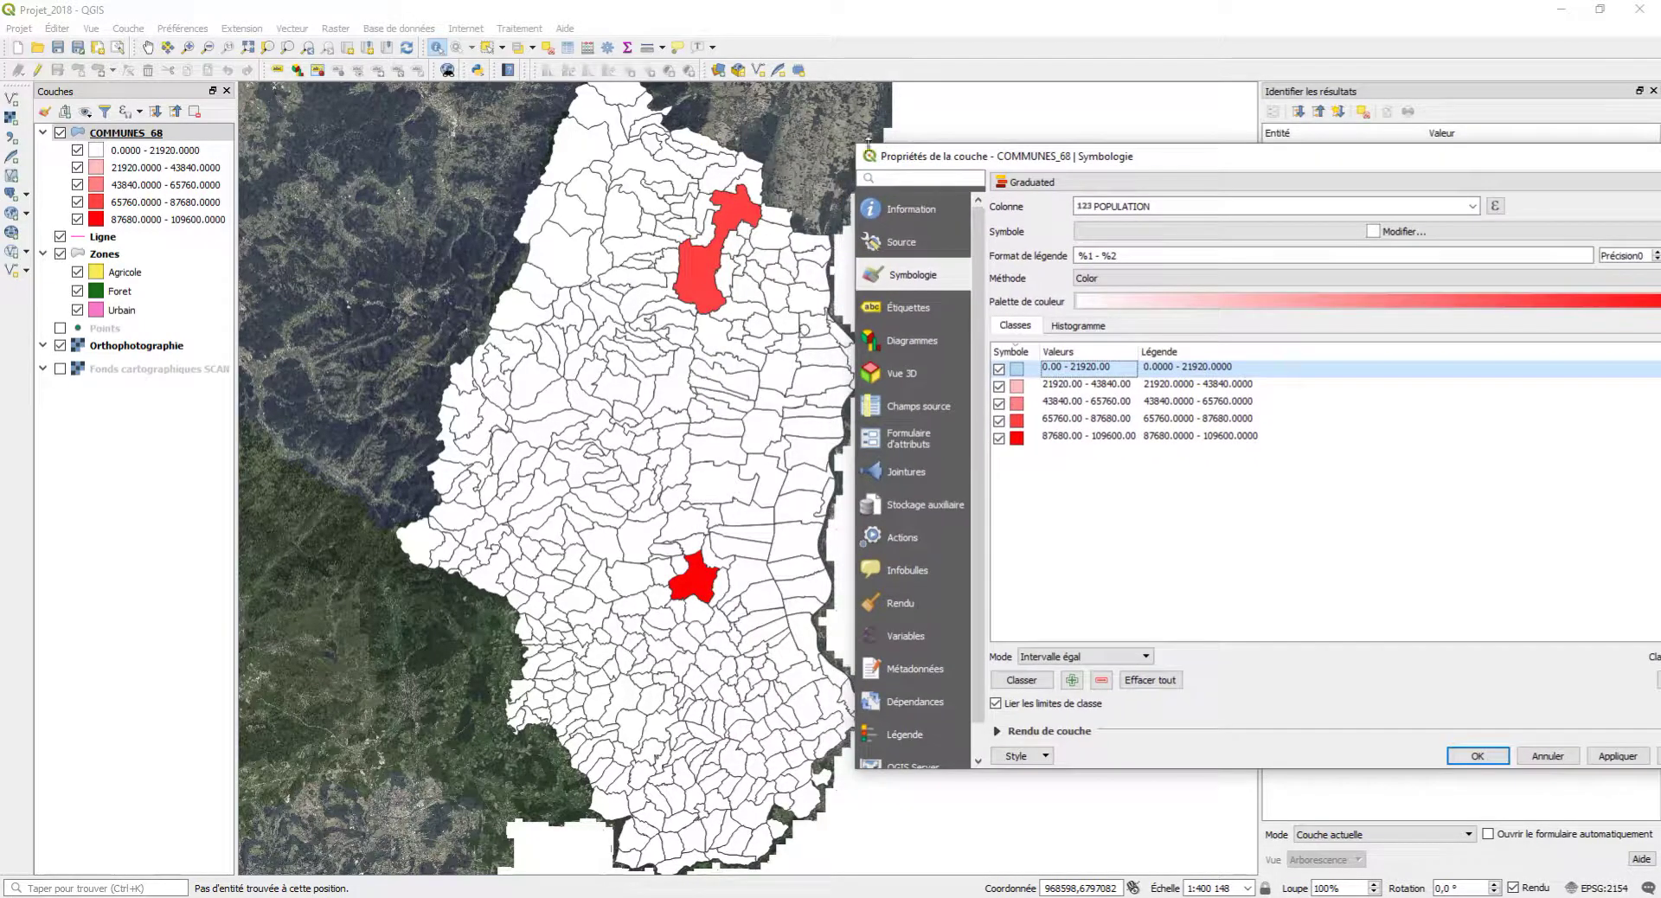
pyautogui.moveTo(868, 154)
pyautogui.mouseDown()
pyautogui.moveTo(985, 167)
pyautogui.moveTo(859, 147)
pyautogui.mouseUp()
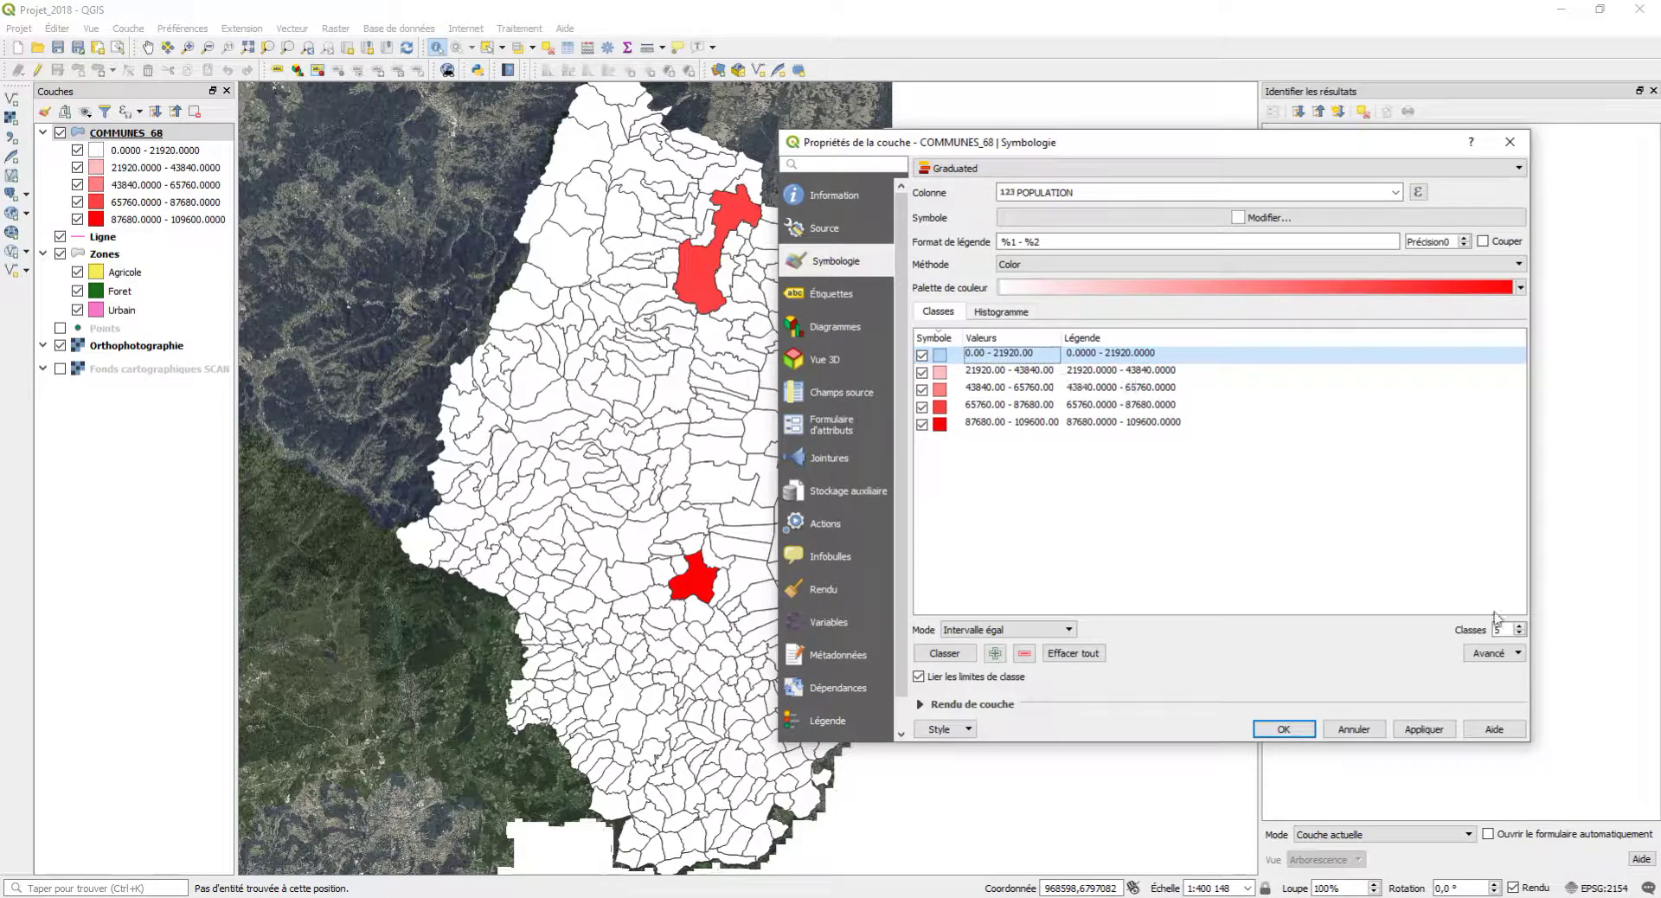
# Reduce the population classification to 2 classes and apply it to the map.
pyautogui.click(1519, 634)
pyautogui.click(1519, 634)
pyautogui.click(1519, 634)
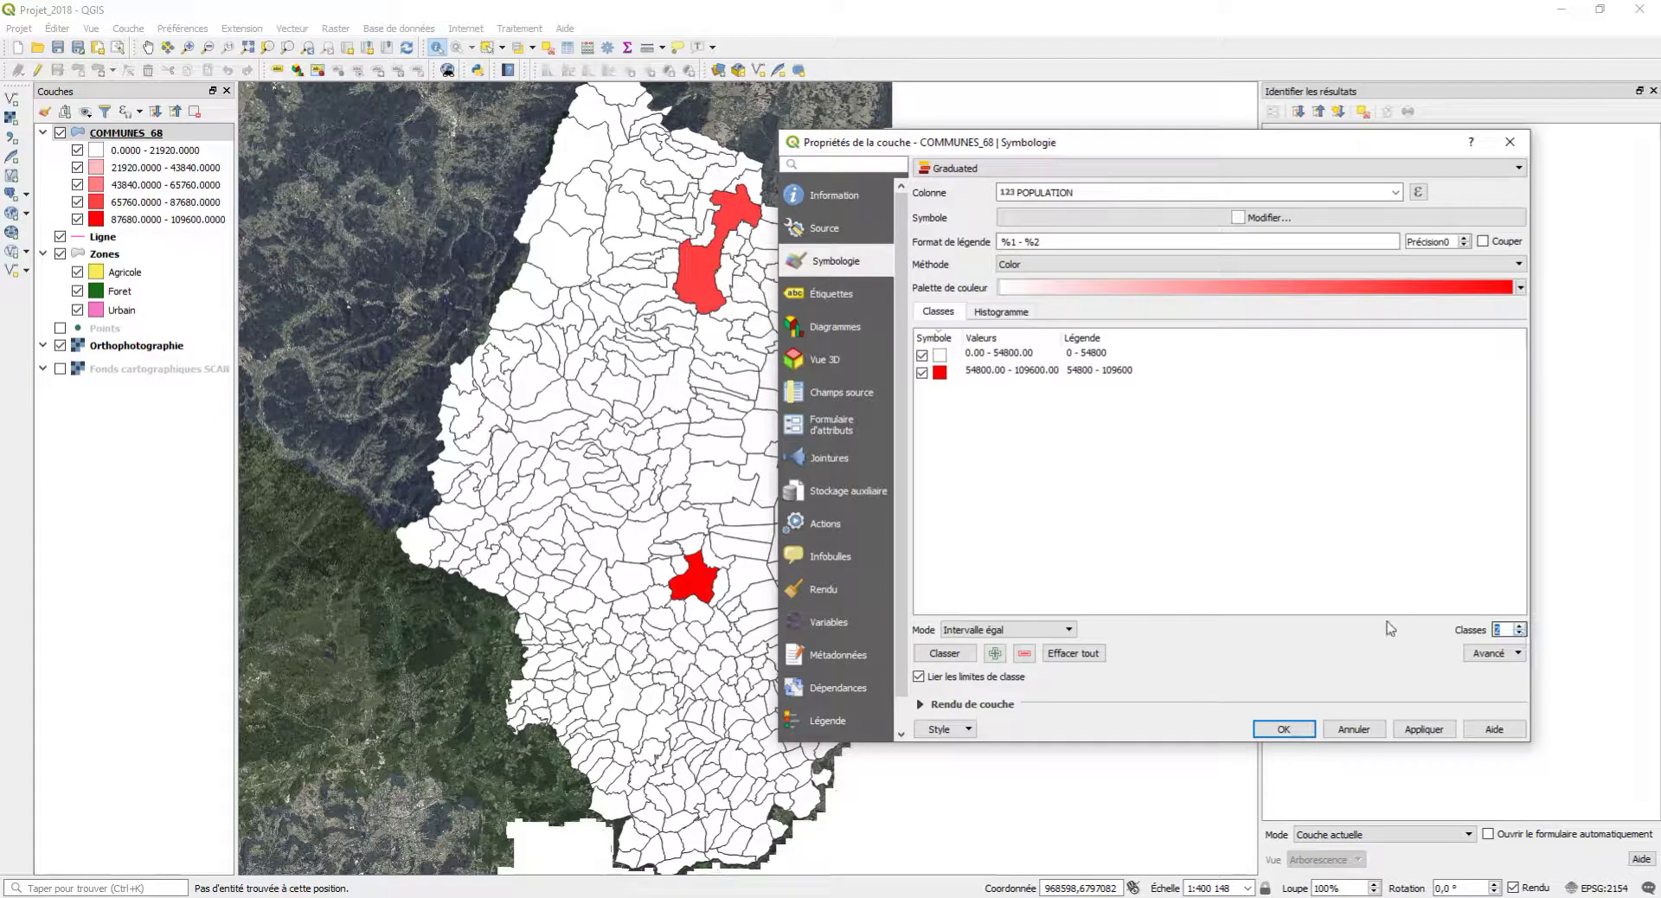
pyautogui.click(1413, 731)
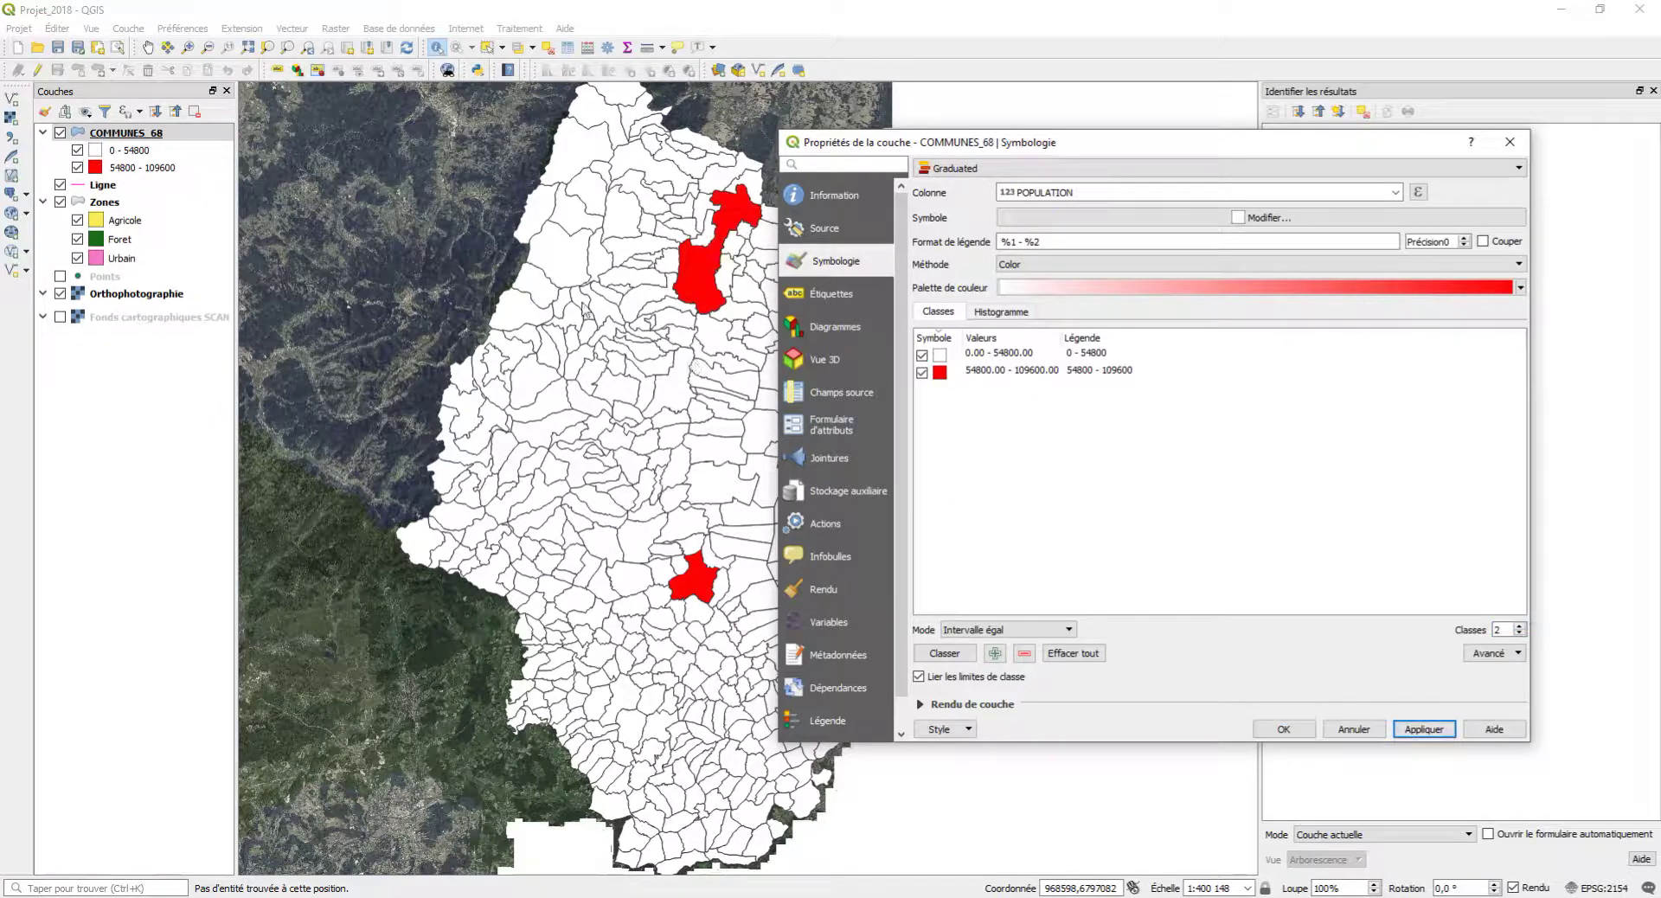
# Increase the population classification to 10 classes and apply it to the map.
pyautogui.click(1520, 627)
pyautogui.click(1520, 627)
pyautogui.click(1520, 626)
pyautogui.click(1520, 626)
pyautogui.click(1520, 626)
pyautogui.click(1520, 626)
pyautogui.click(1520, 626)
pyautogui.click(1520, 626)
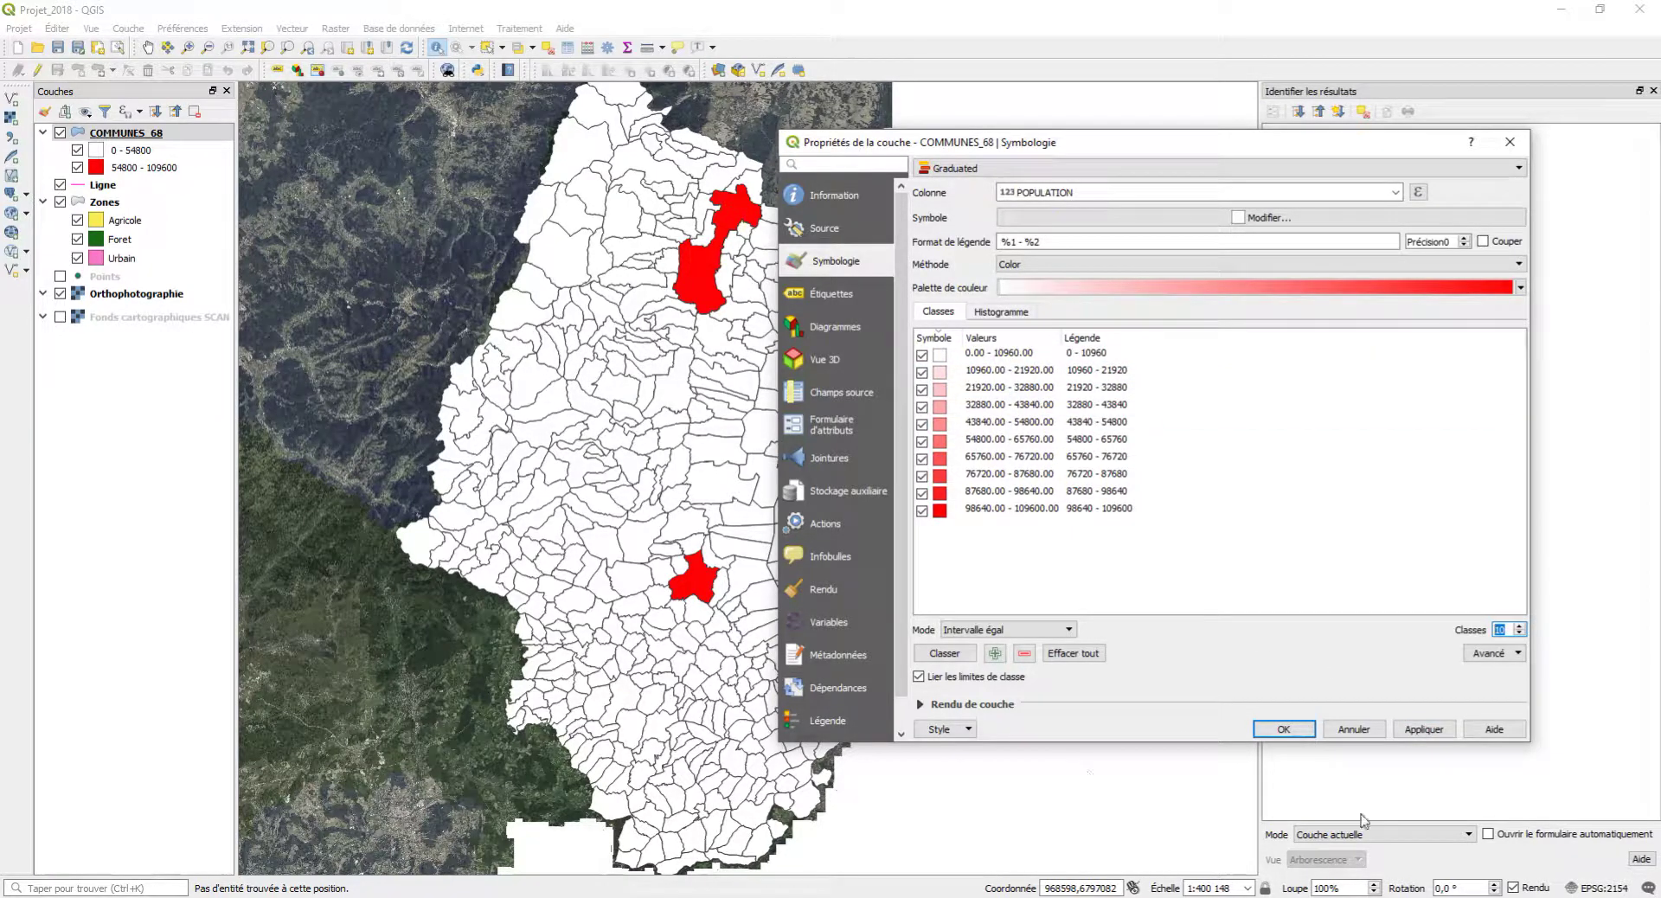
pyautogui.click(1418, 730)
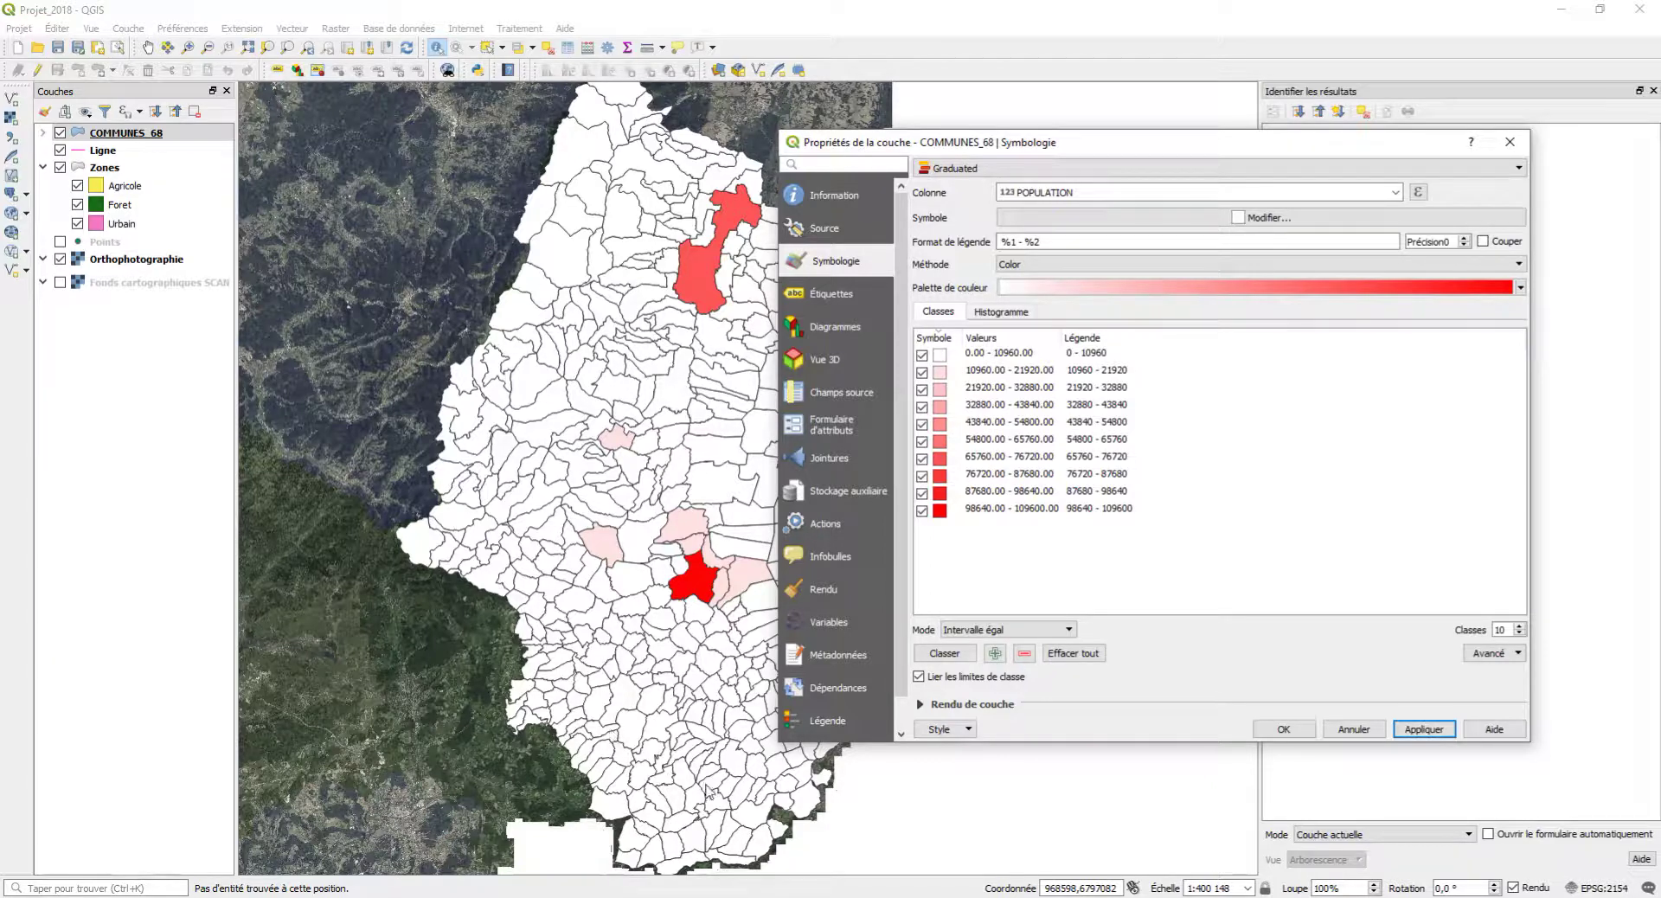
# Set the upper limit of the first population class to 300.
pyautogui.click(1016, 358)
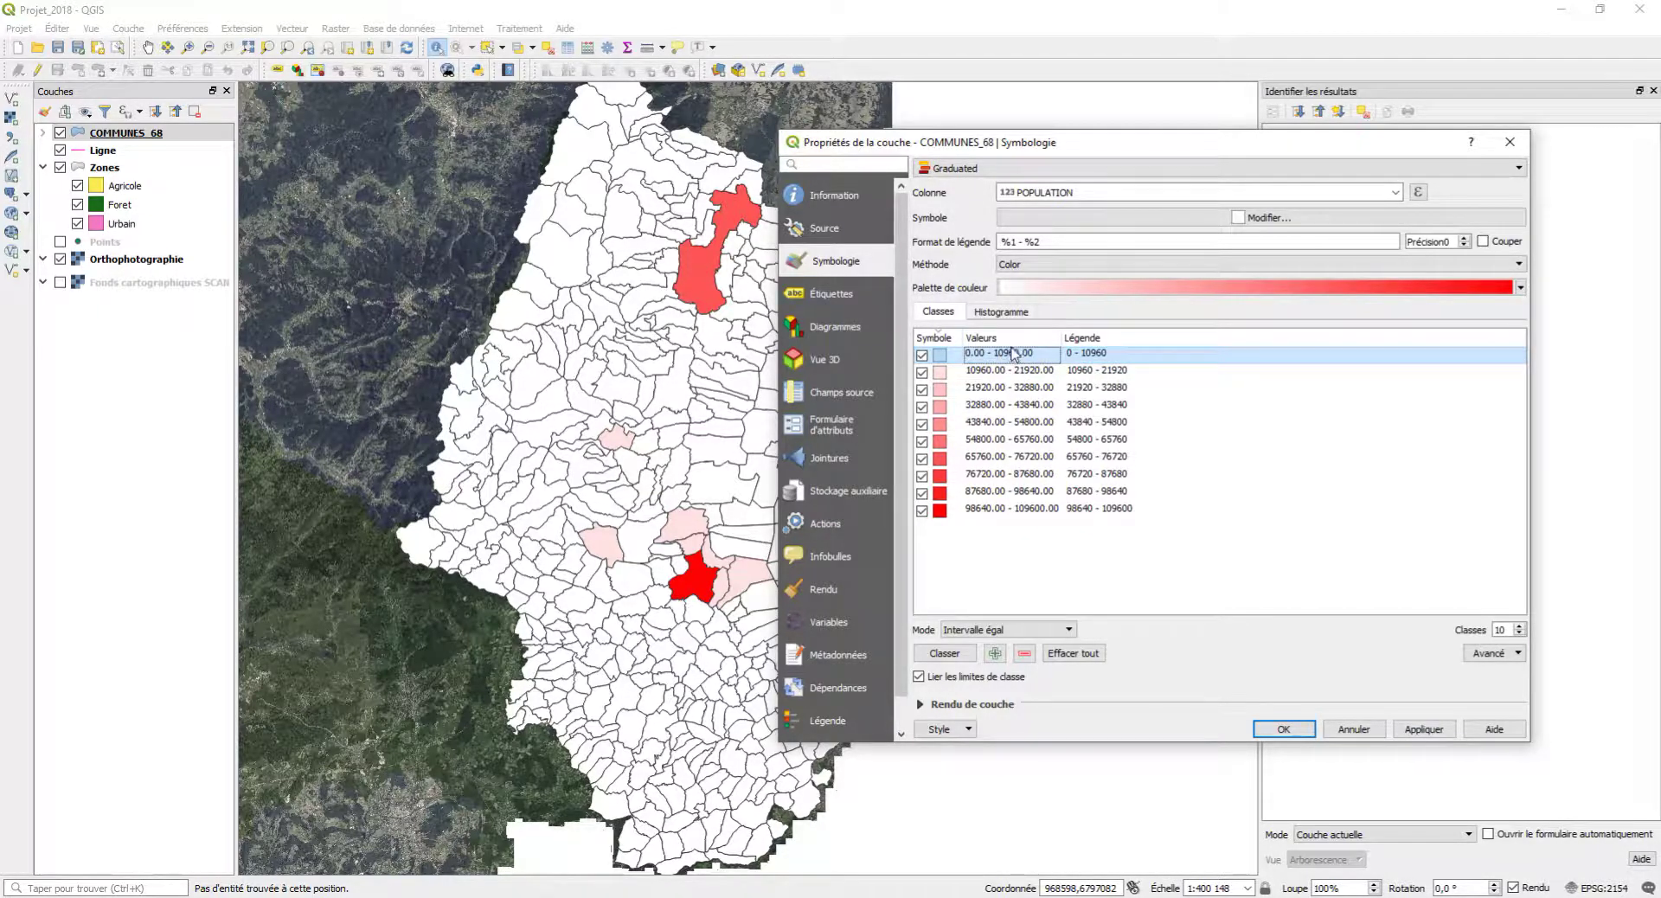
pyautogui.rightClick(1027, 358)
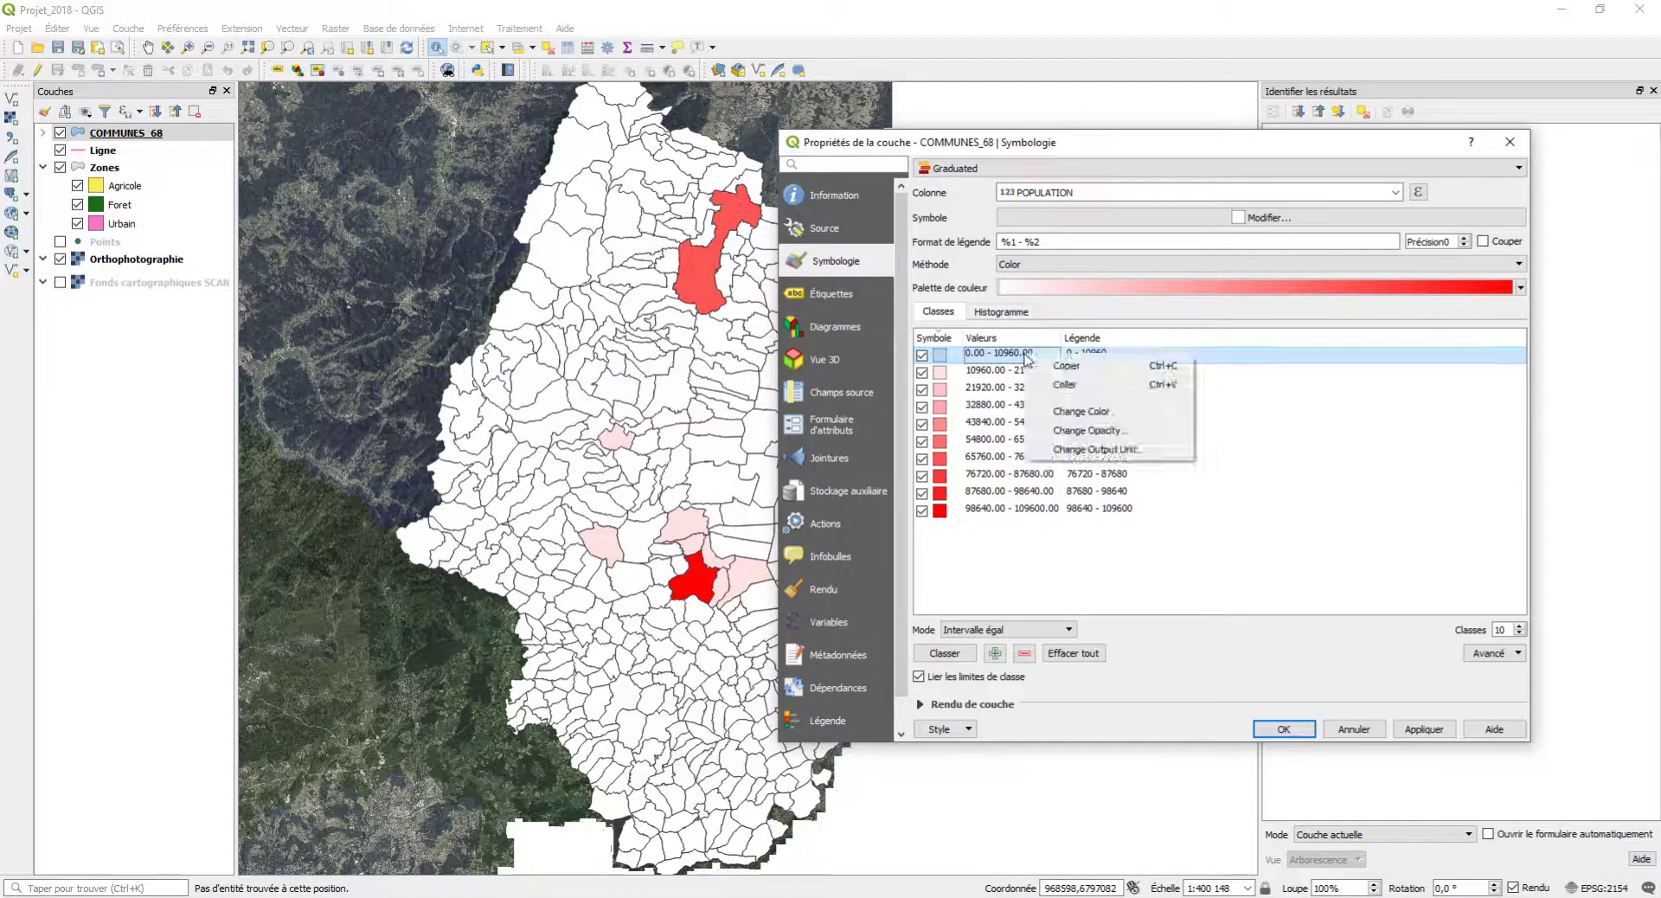
pyautogui.click(1038, 343)
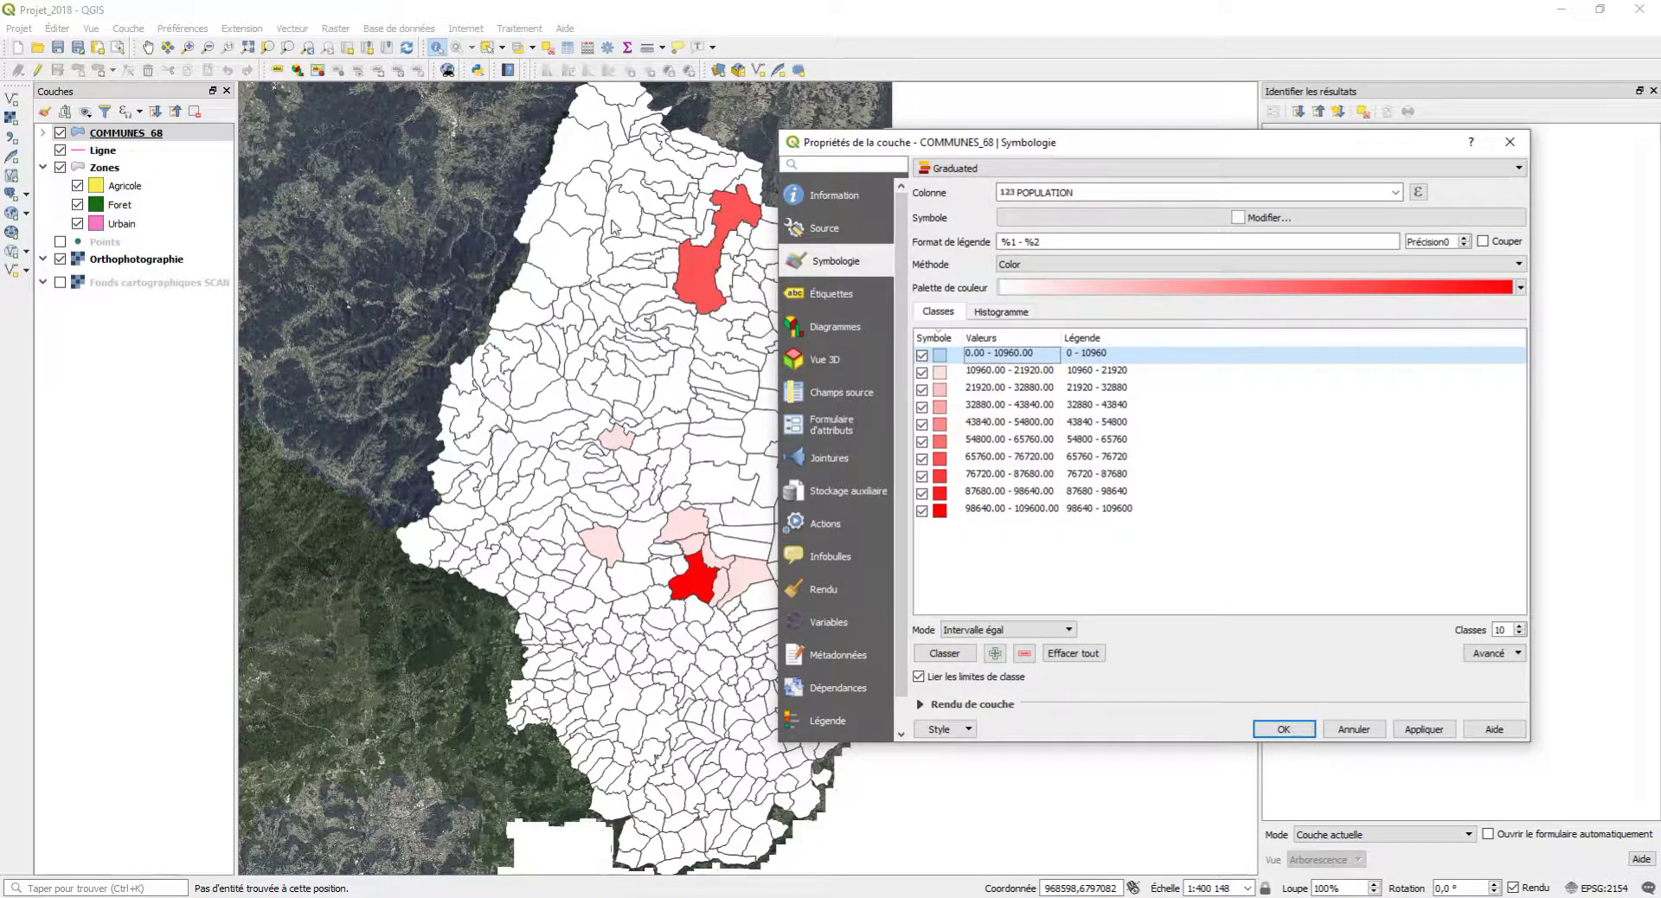
pyautogui.doubleClick(1012, 355)
pyautogui.click(1179, 437)
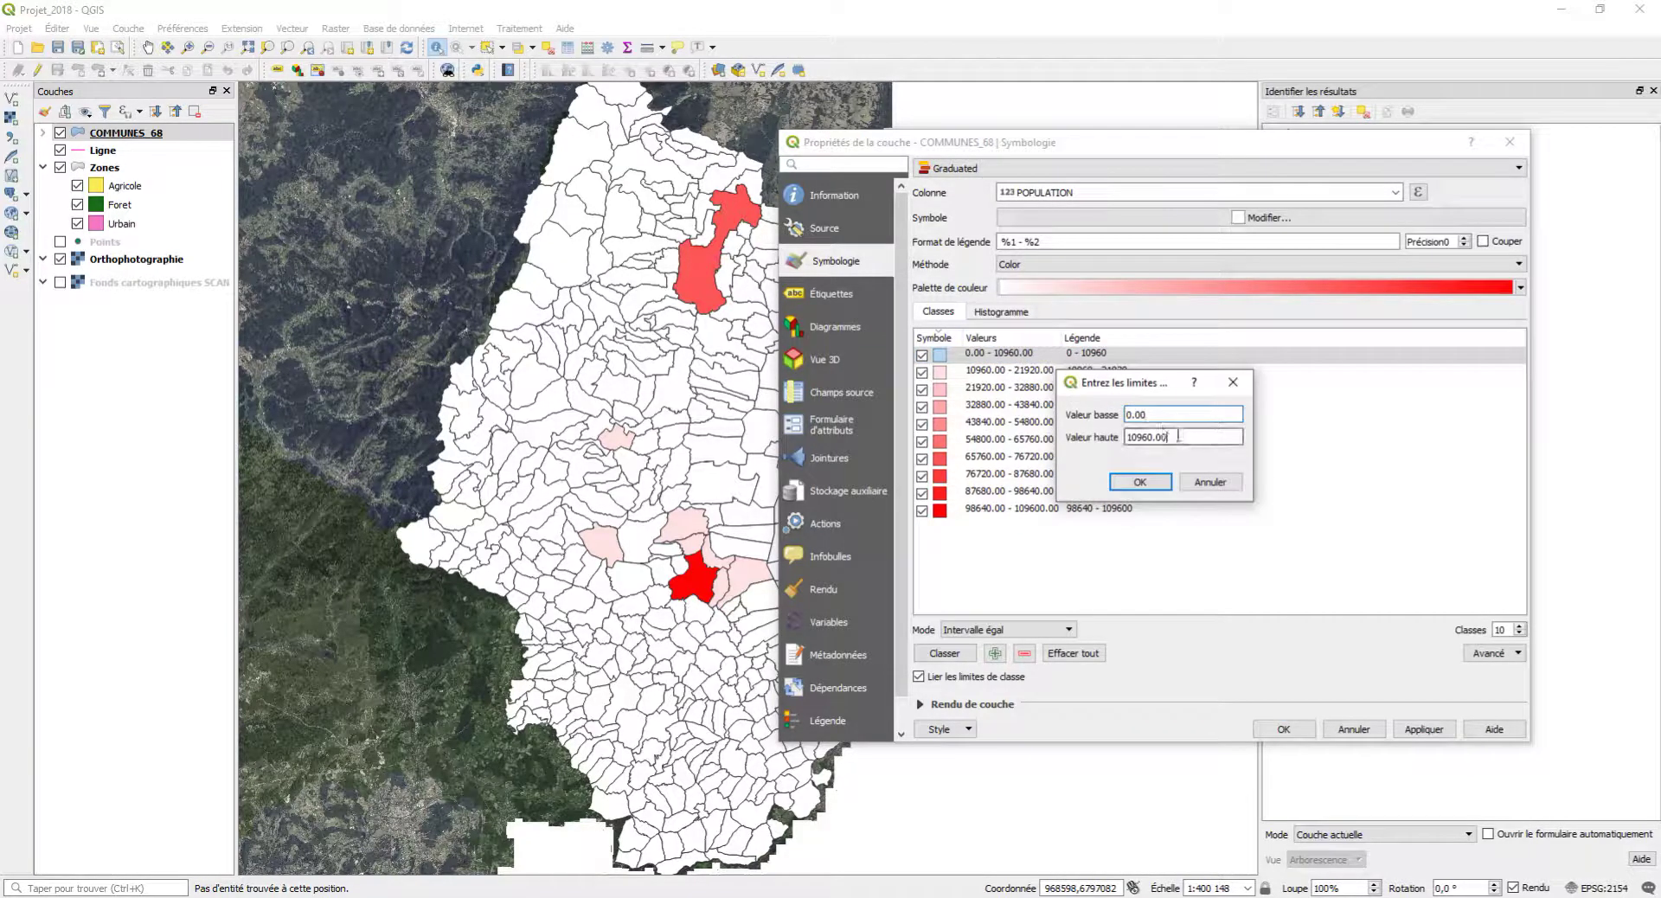
pyautogui.doubleClick(1181, 435)
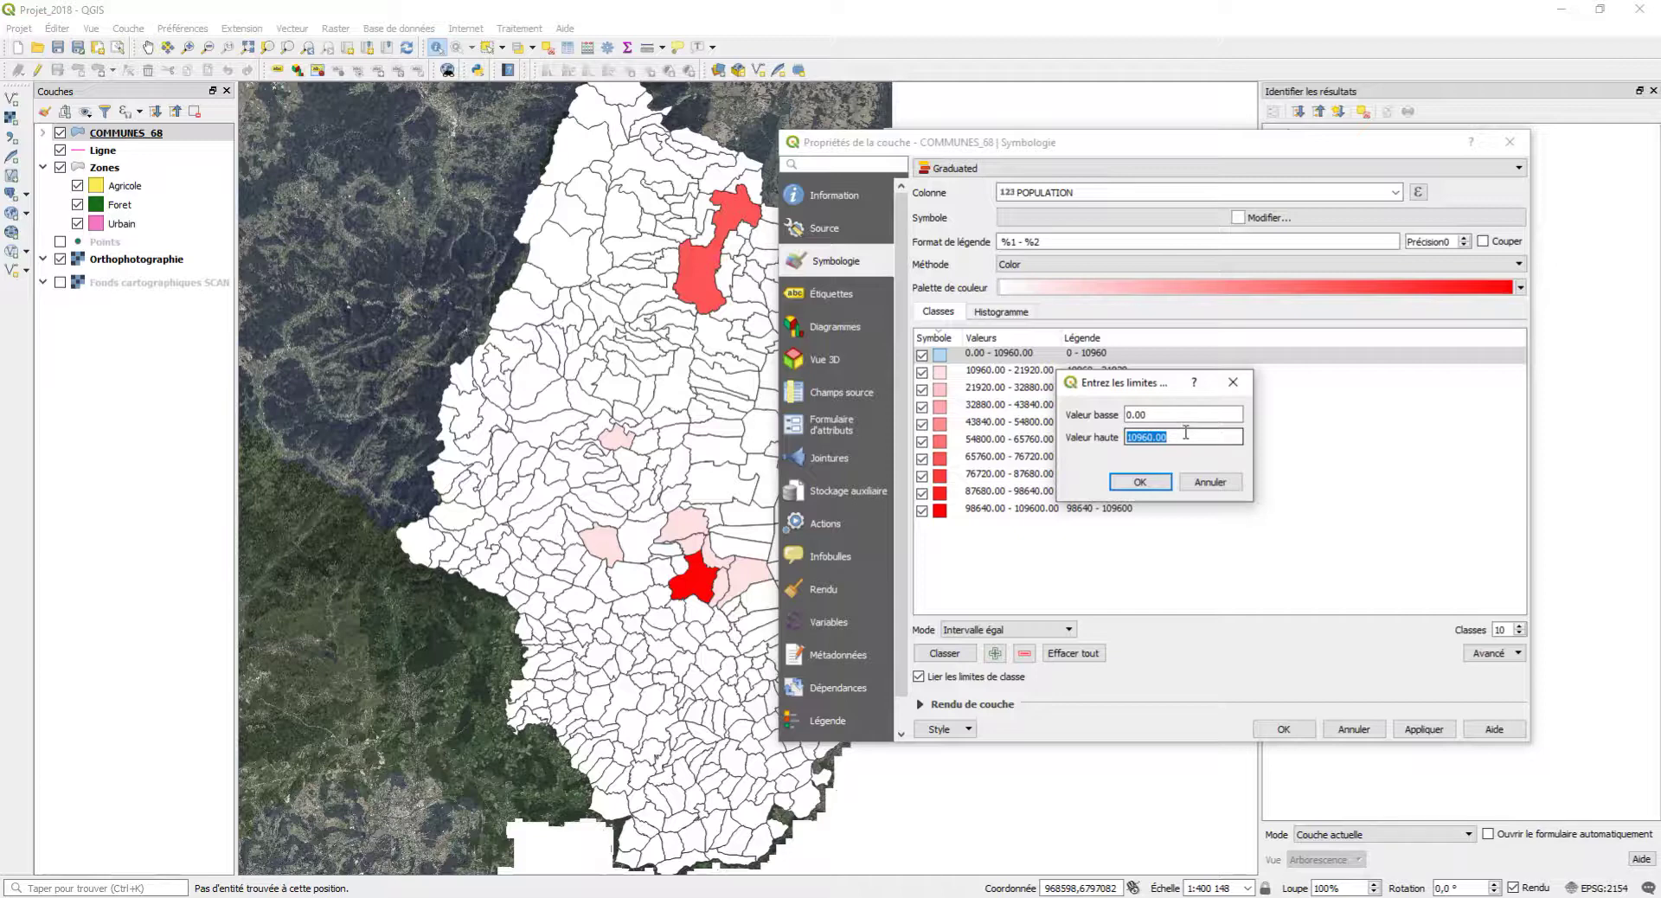
pyautogui.write('300')
pyautogui.click(1164, 479)
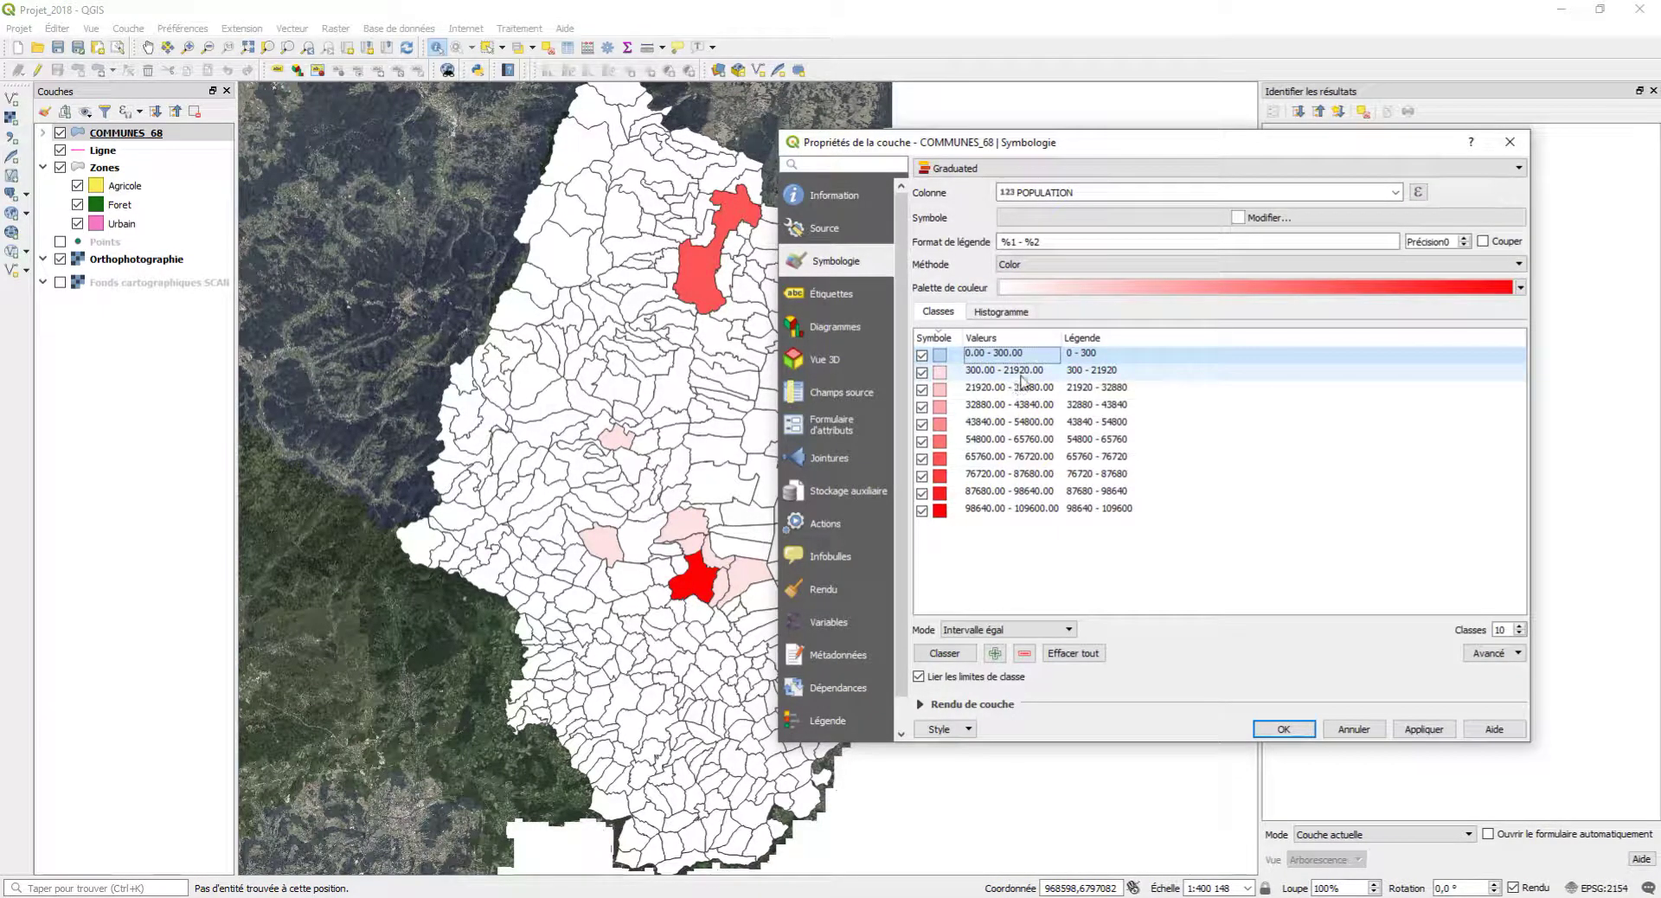
# Set the upper limit of the second population class to 500 and of the third class to 1000.
pyautogui.doubleClick(1023, 381)
pyautogui.press('Tab')
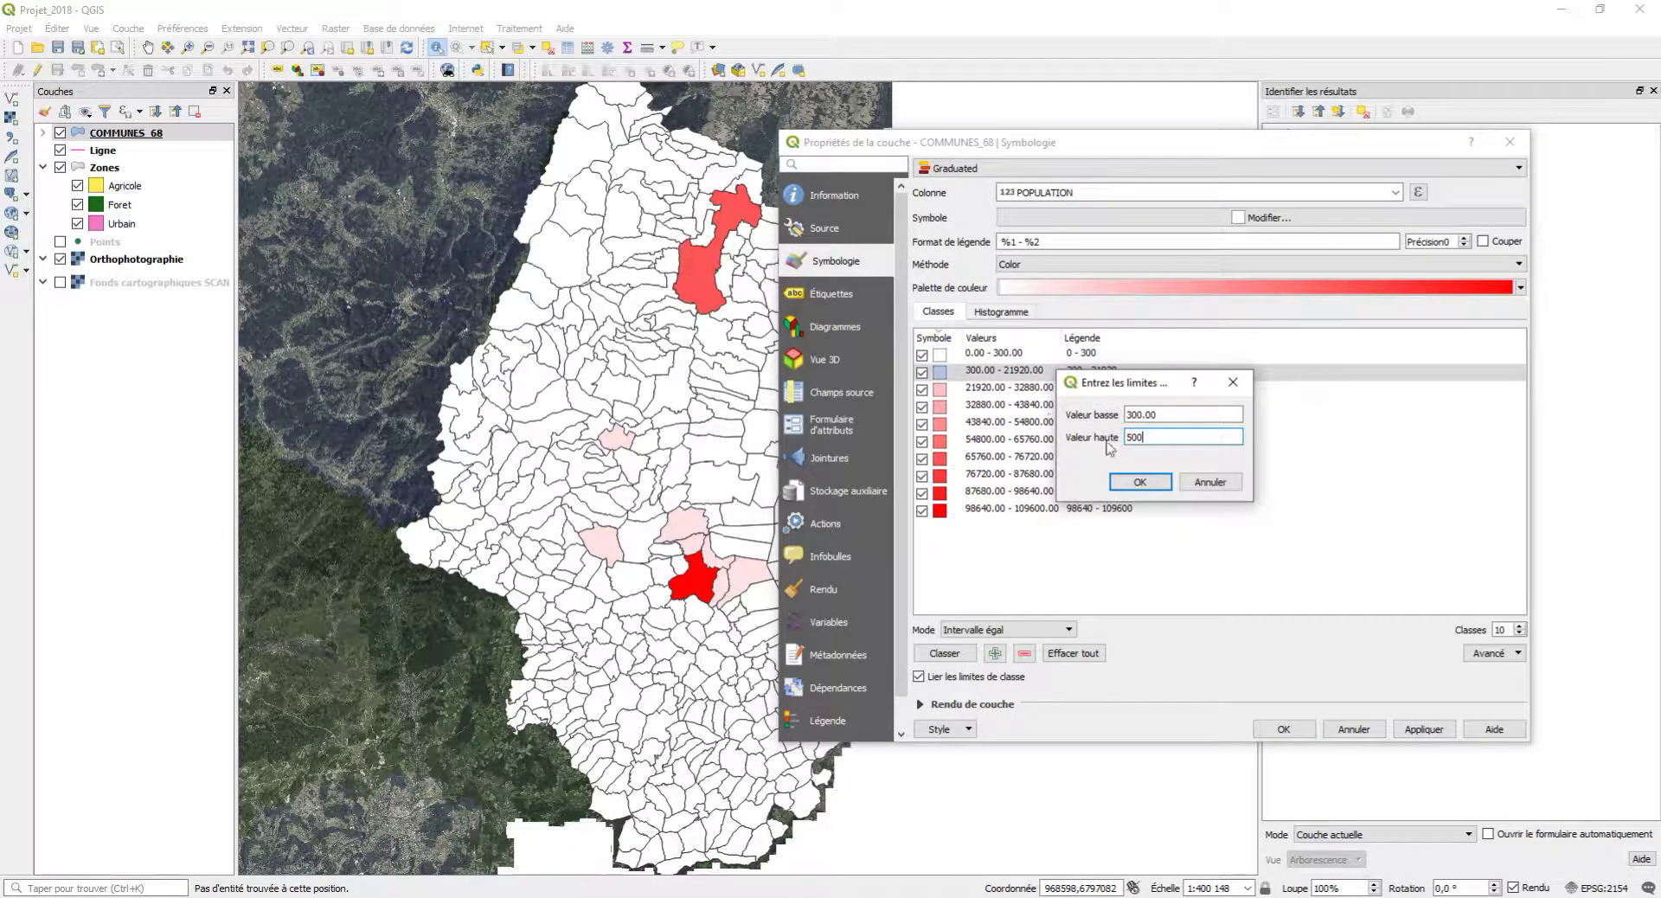
pyautogui.click(1142, 483)
pyautogui.doubleClick(1013, 390)
pyautogui.press('Tab')
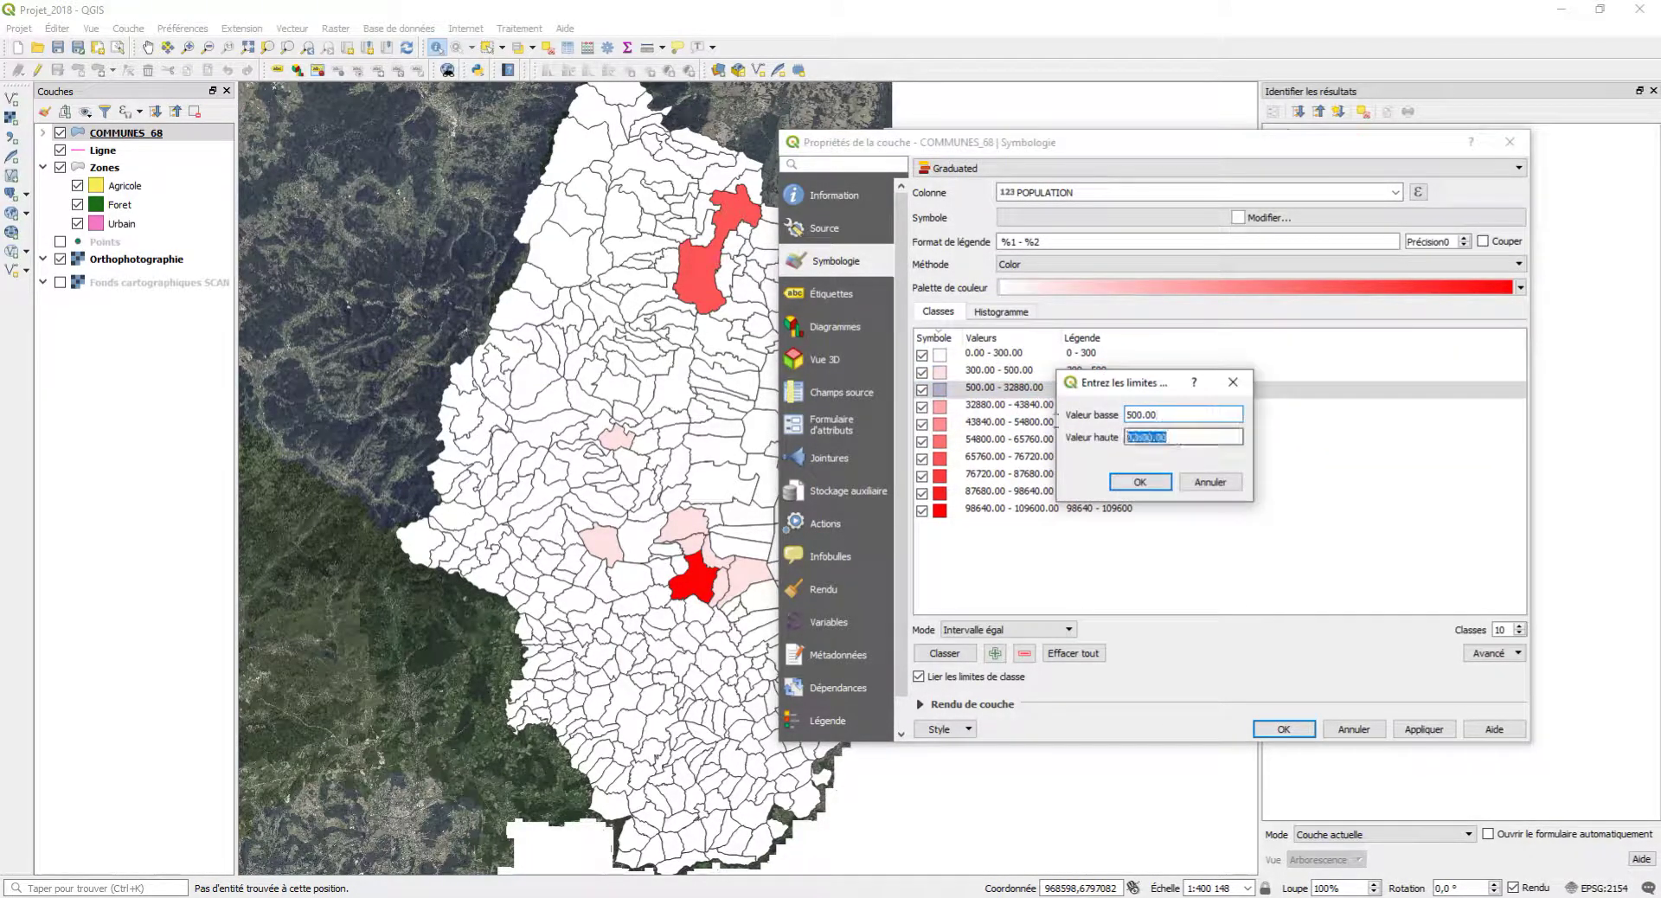
pyautogui.write('1000')
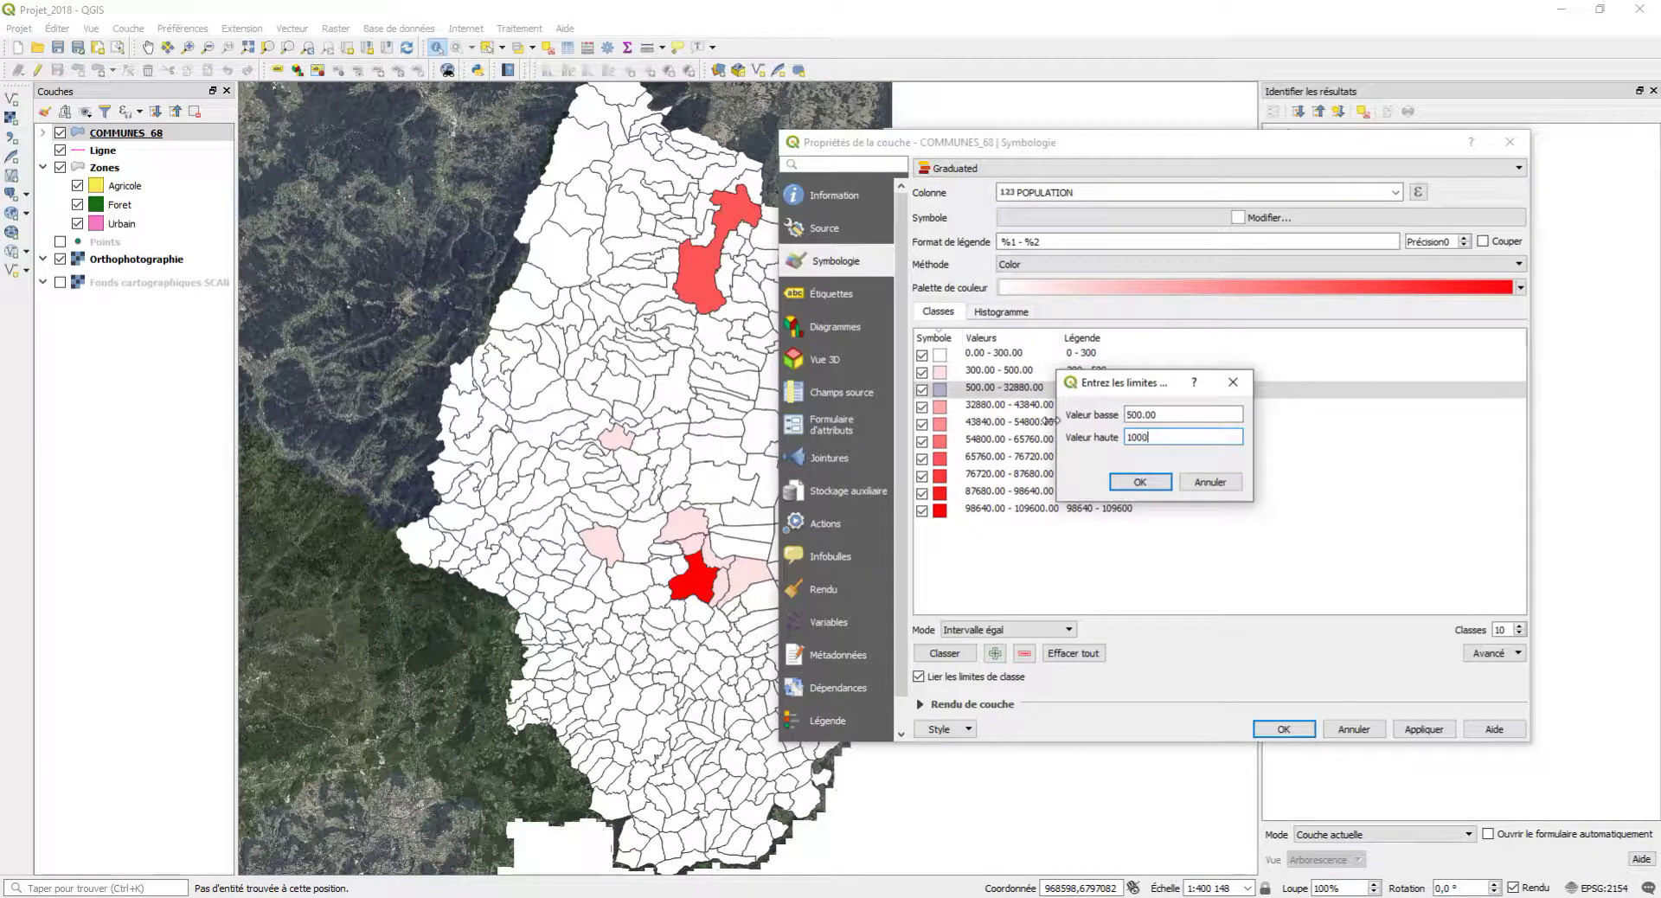
pyautogui.click(1140, 482)
# Set the upper limit of the fourth population class to 2000.
pyautogui.doubleClick(1008, 404)
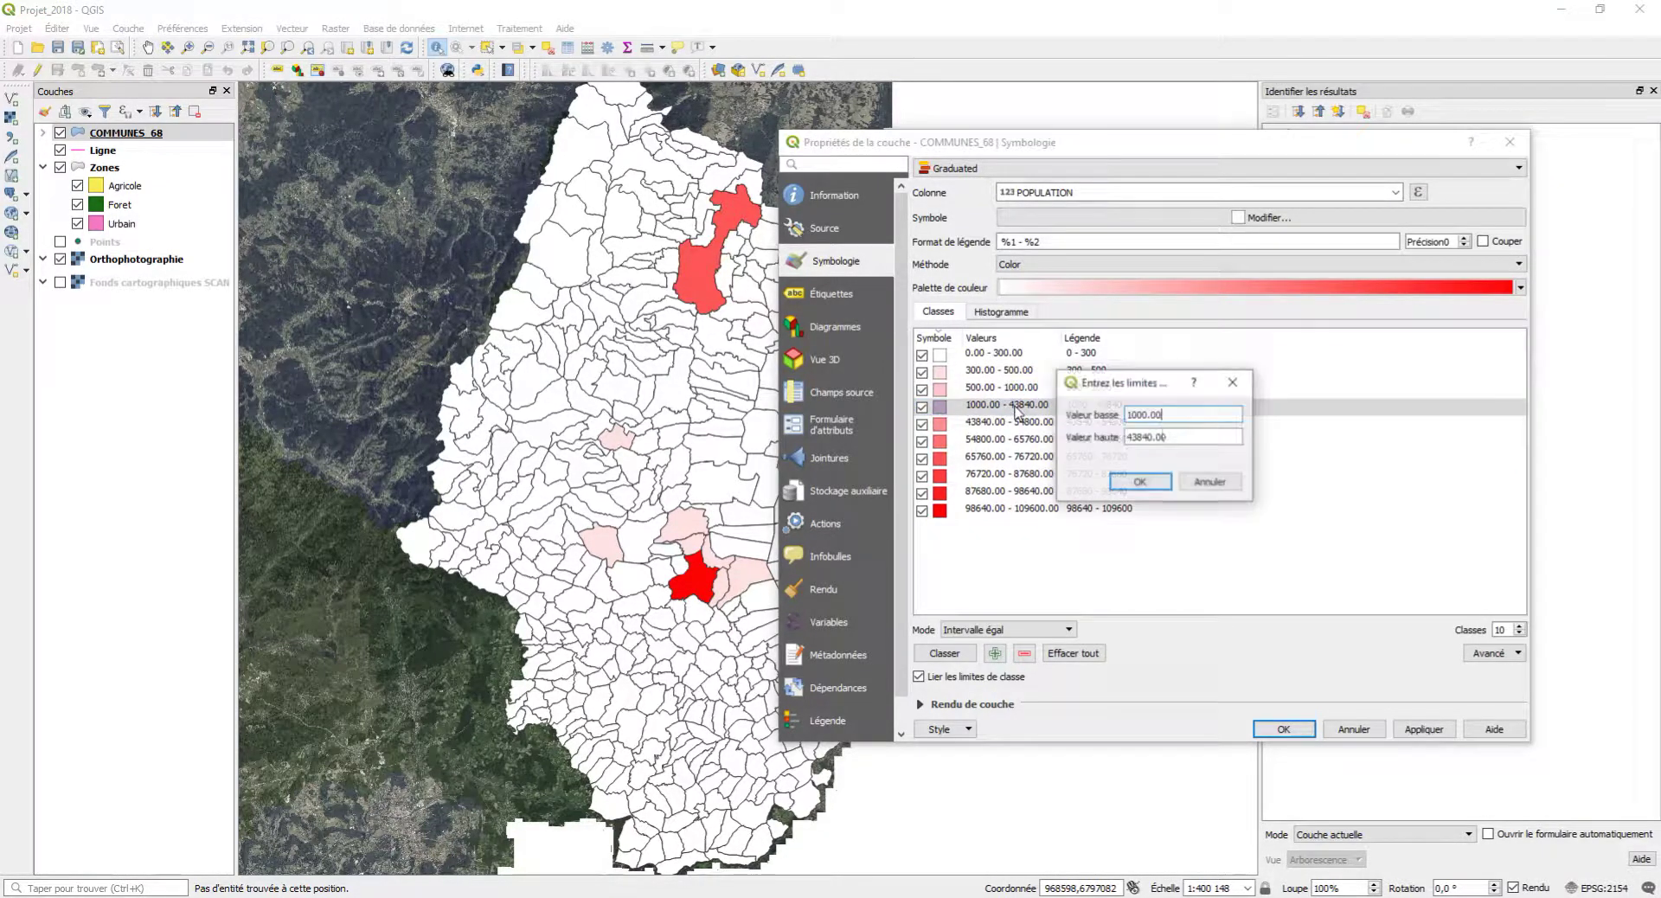
pyautogui.press('Tab')
pyautogui.write('2')
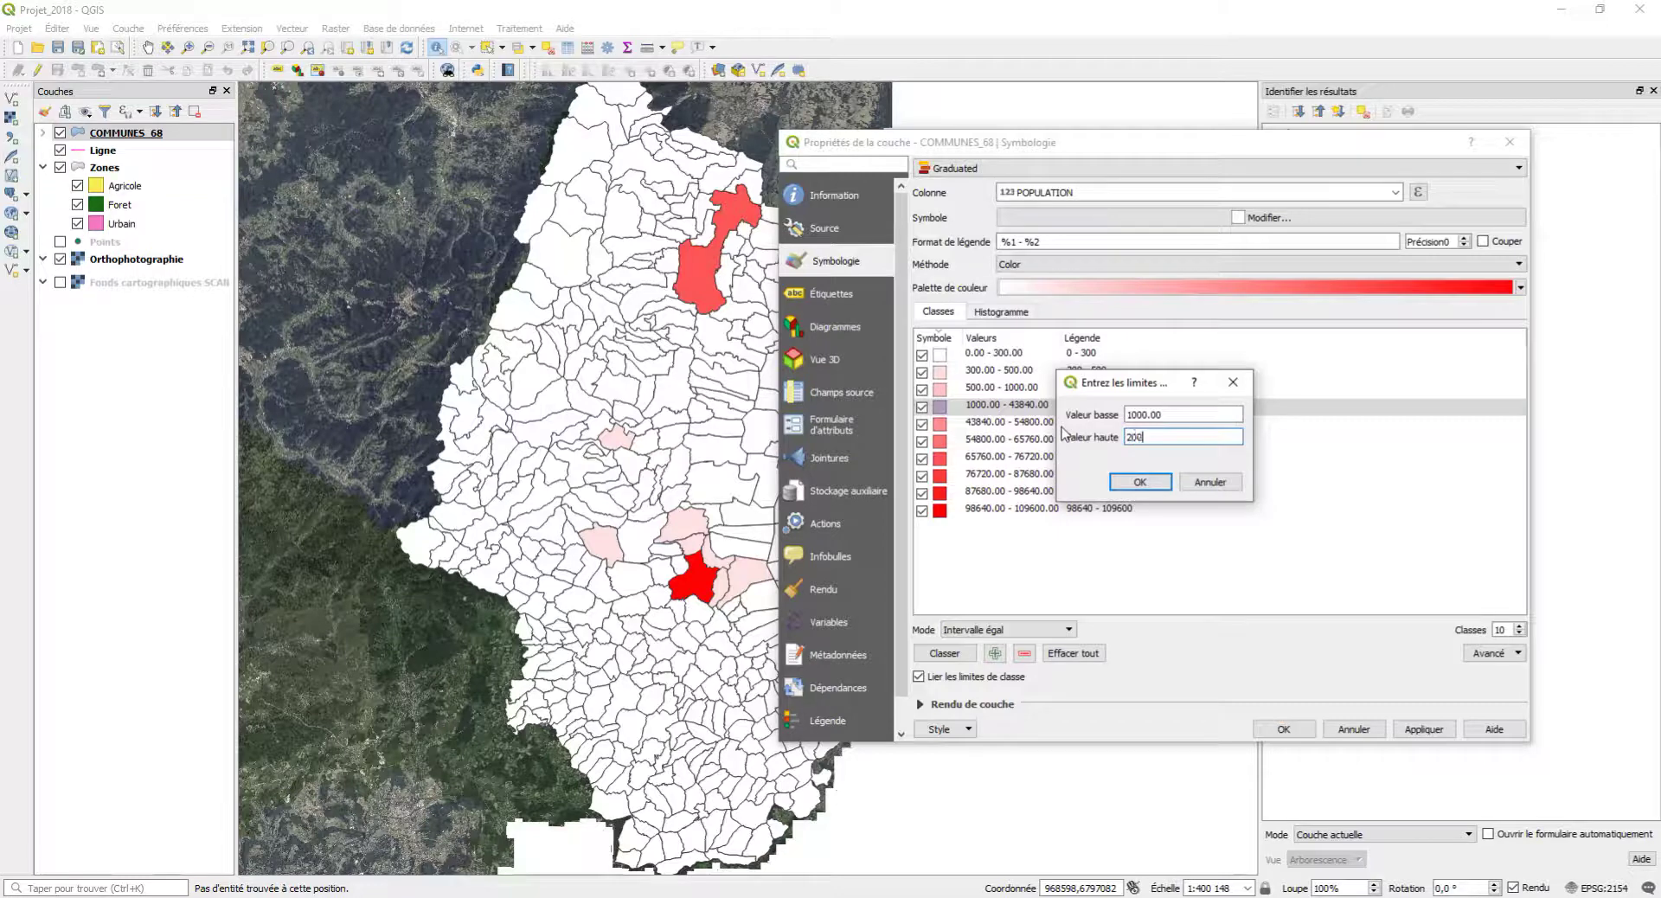
pyautogui.click(1140, 482)
# Set the upper limit of the fifth population class to 5000.
pyautogui.doubleClick(1016, 424)
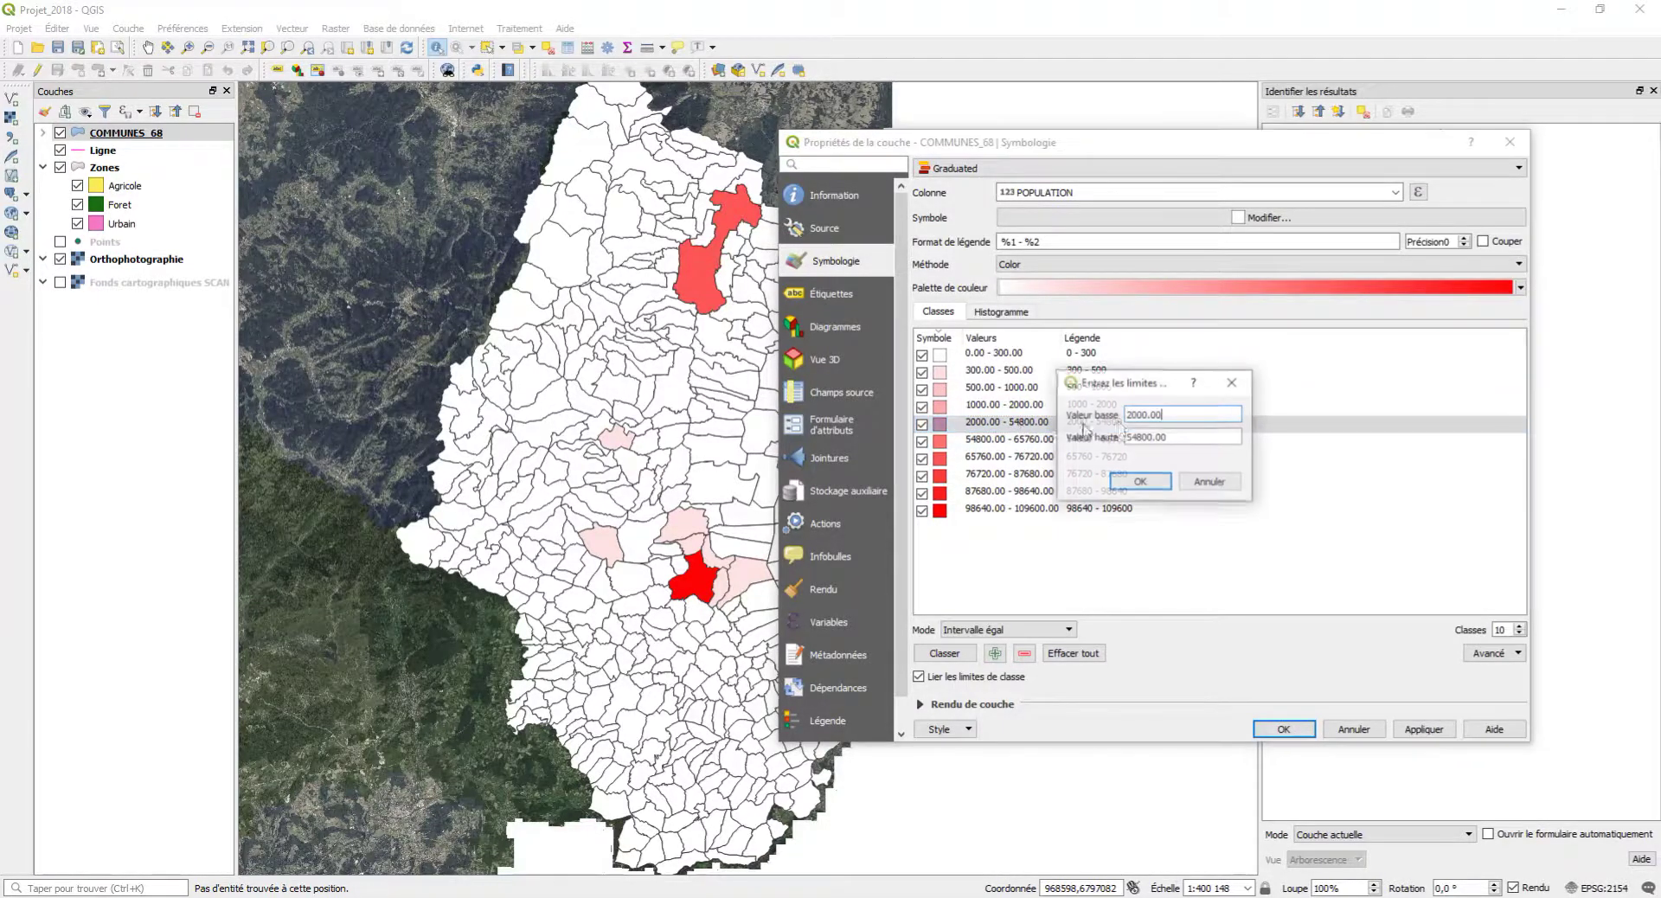
pyautogui.press('Tab')
pyautogui.write('5')
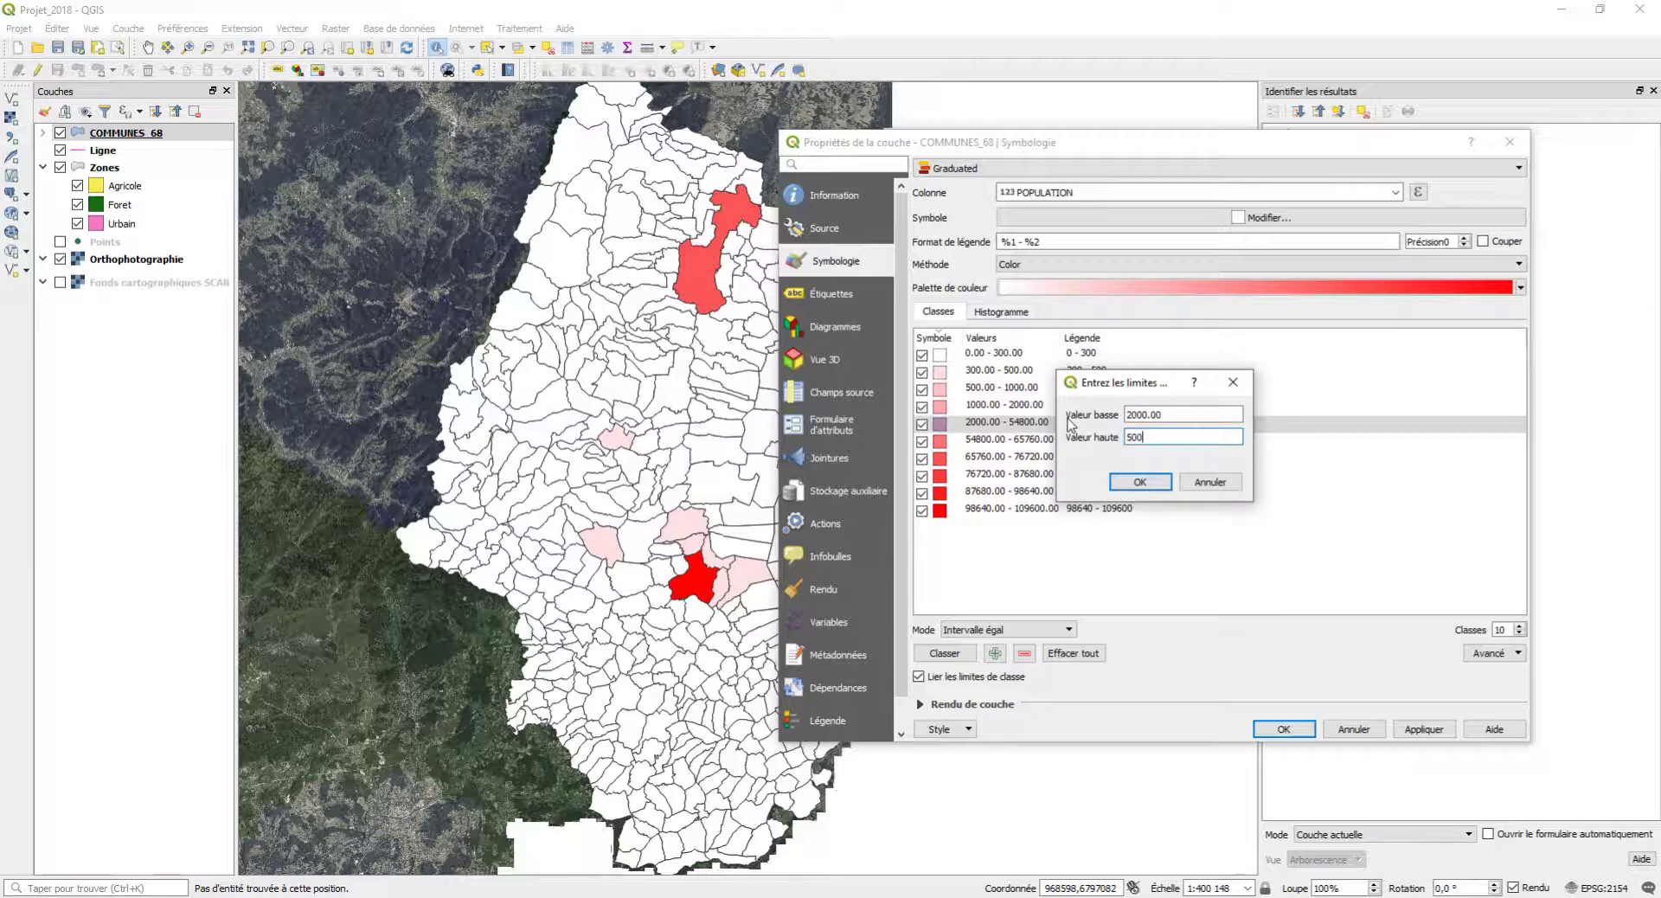
pyautogui.write('000')
pyautogui.click(1164, 485)
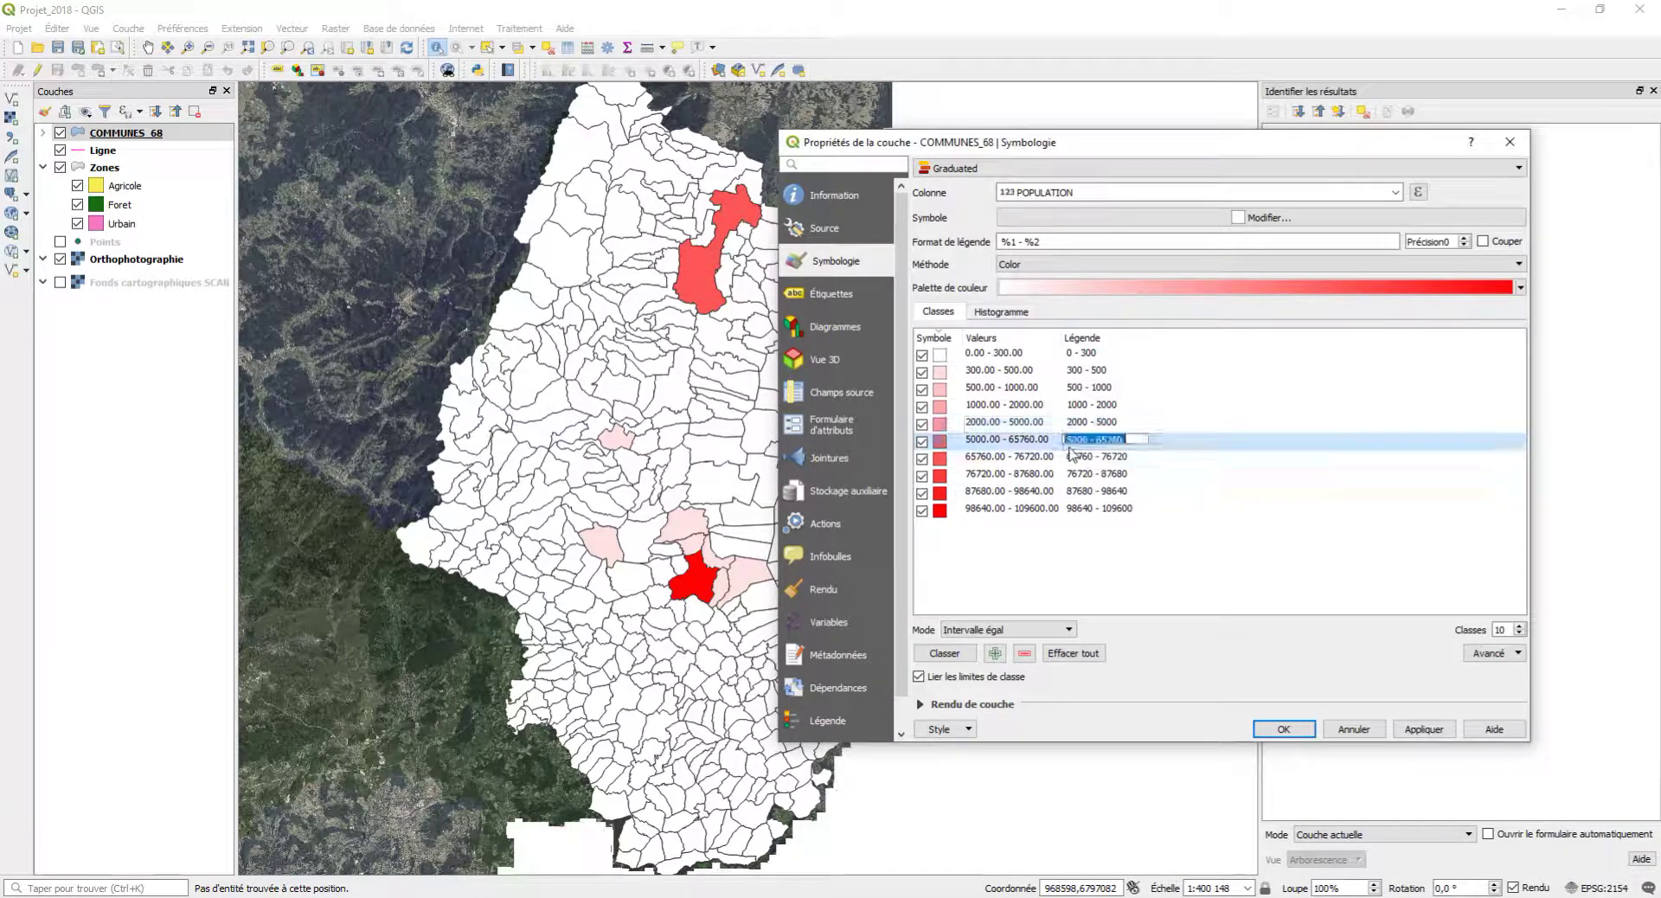
# Set the upper limit of the sixth population class to 10000 and apply the classification to the map.
pyautogui.doubleClick(1010, 440)
pyautogui.press('Tab')
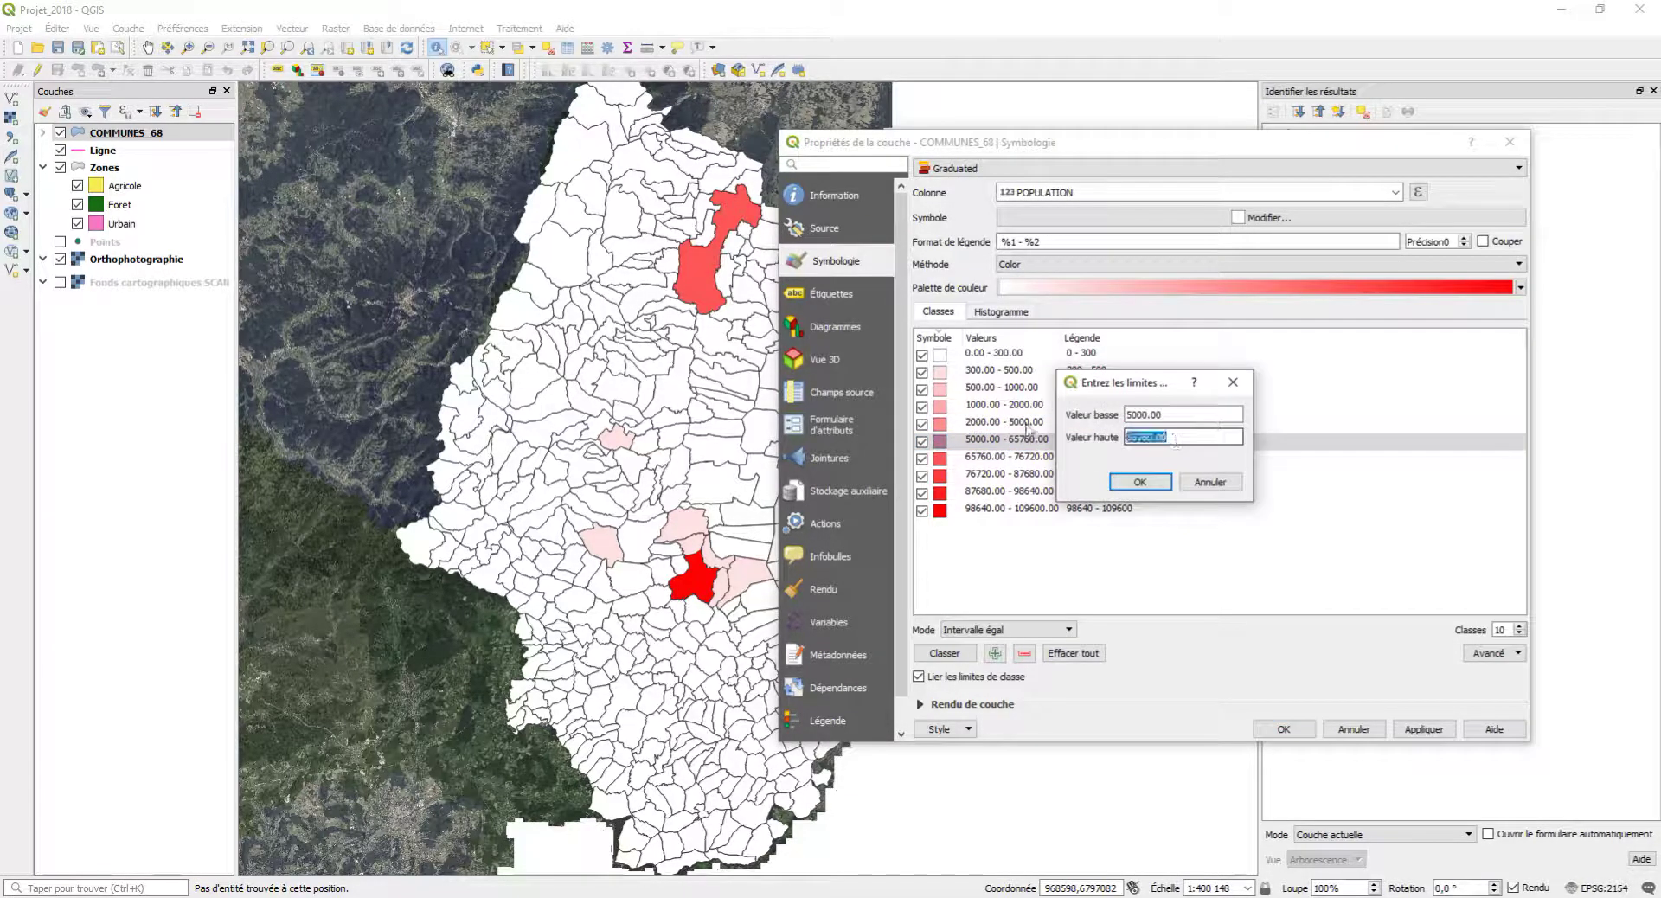
pyautogui.write('10000')
pyautogui.press('Return')
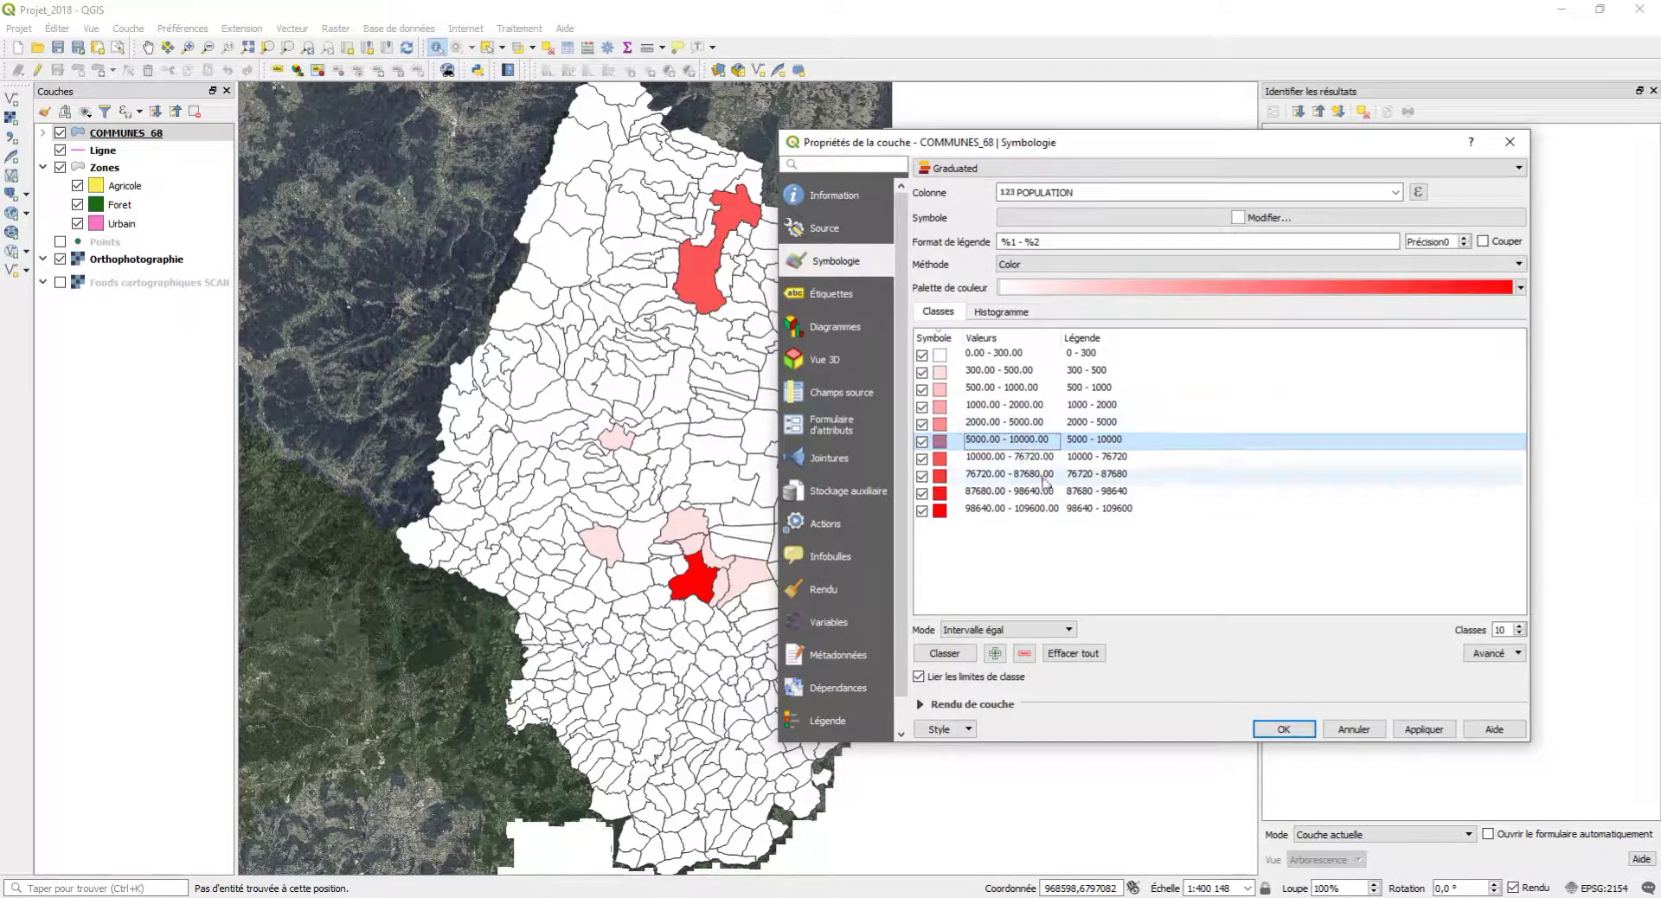
pyautogui.click(1424, 729)
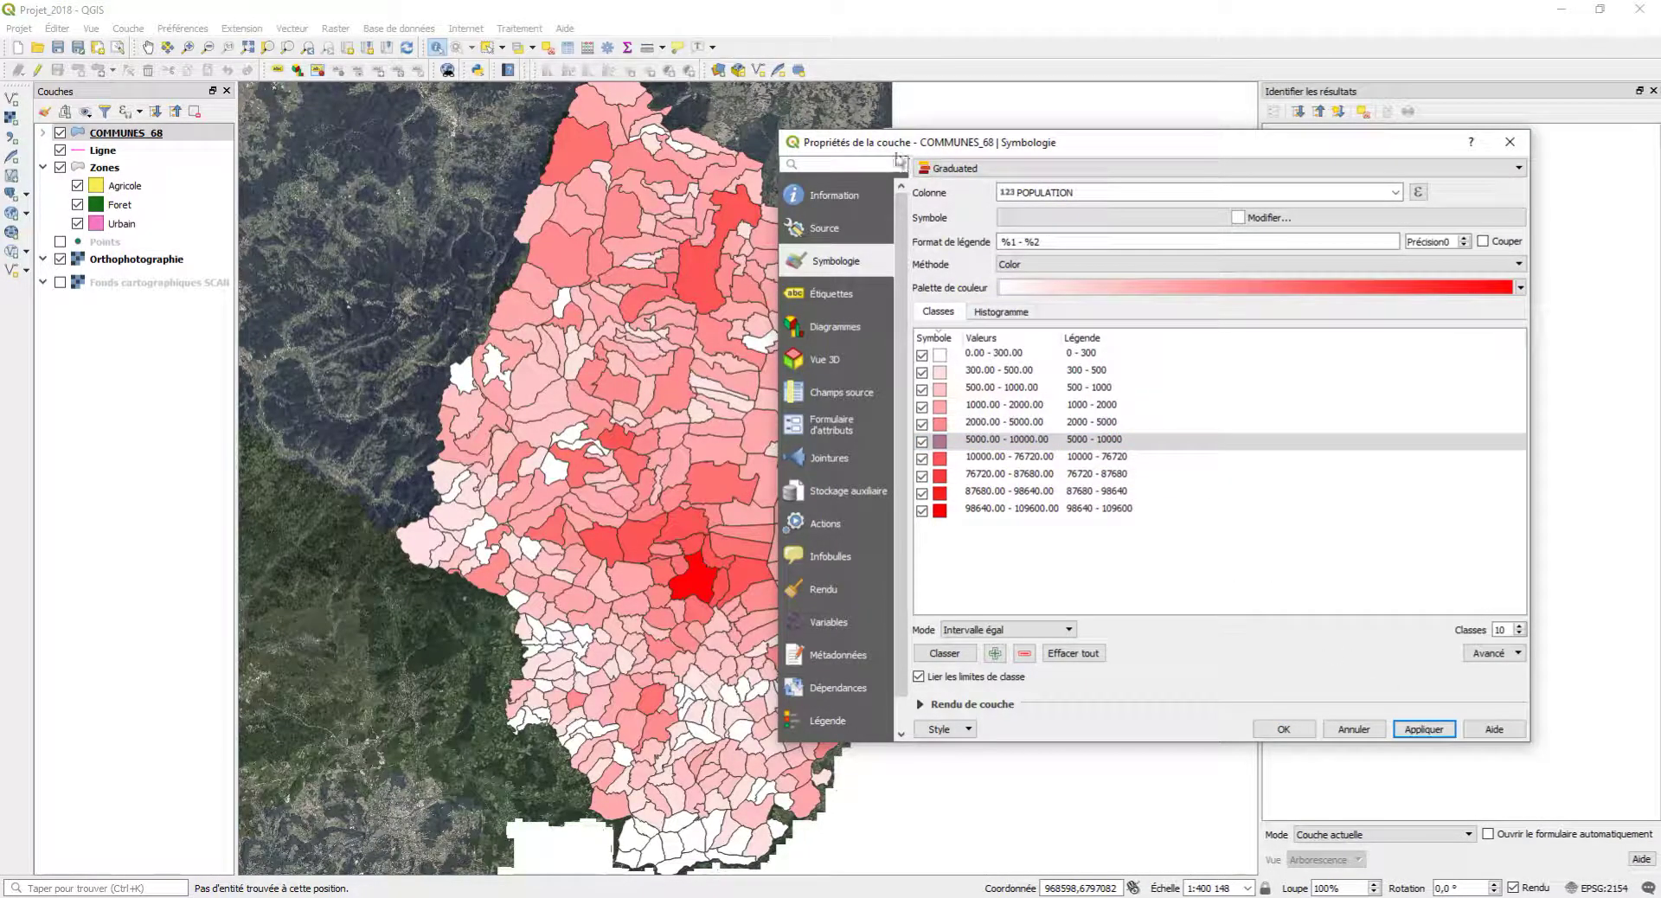
# Move the layer properties dialog clear of the communes map, review the population classes and accept the symbology settings.
pyautogui.moveTo(897, 155); pyautogui.dragTo(1014, 152)
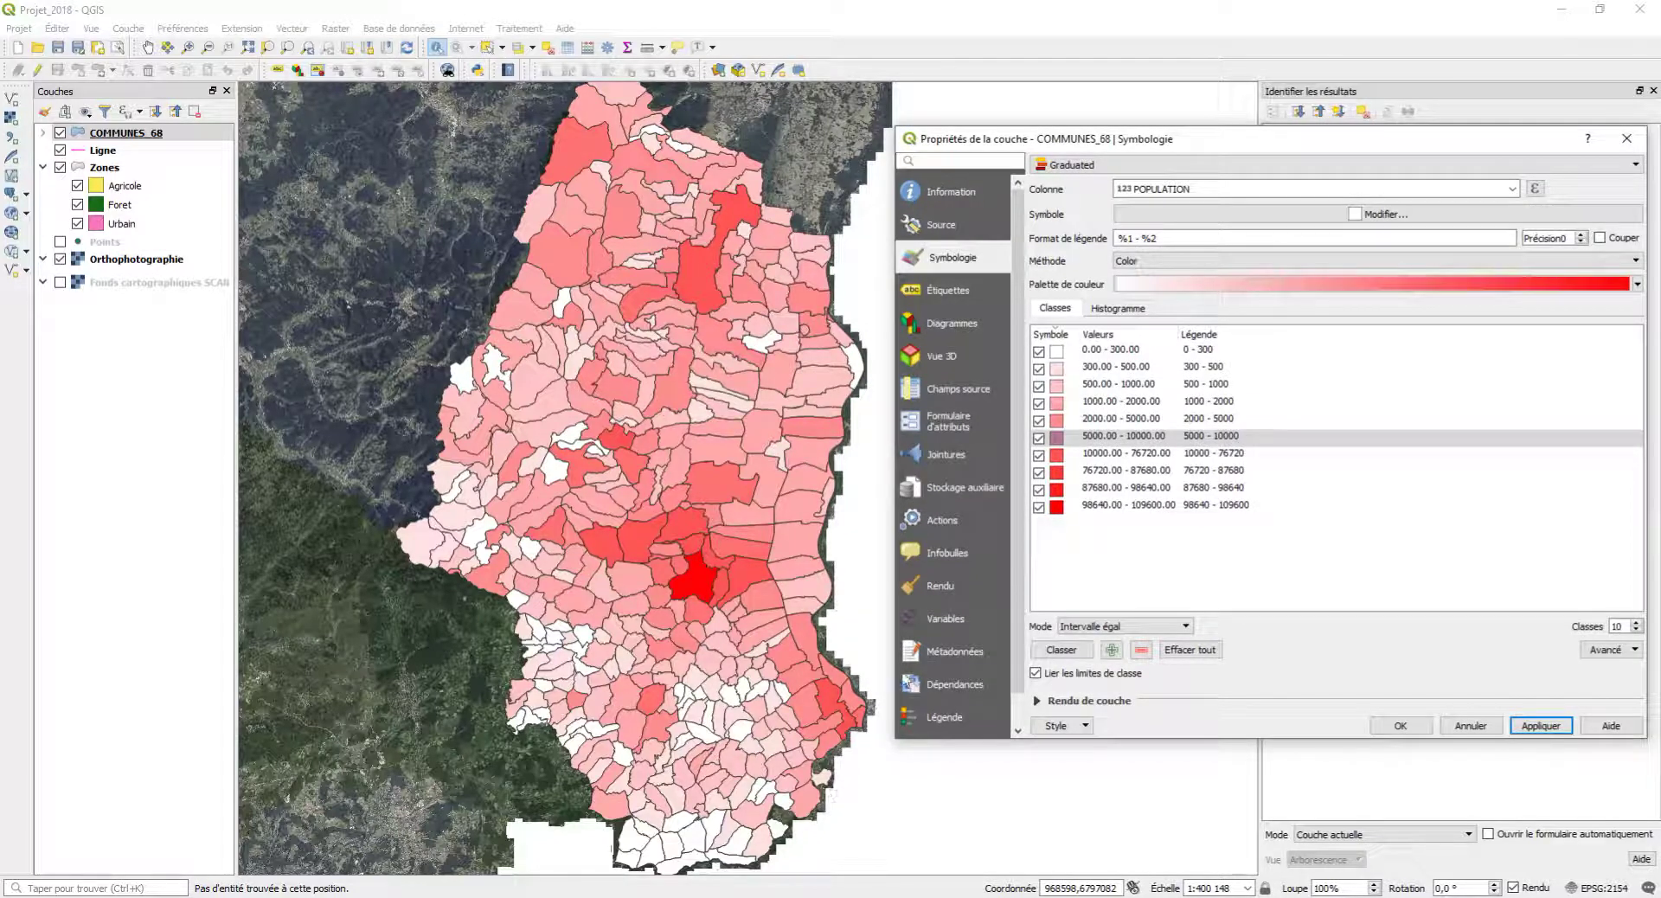
pyautogui.click(1121, 350)
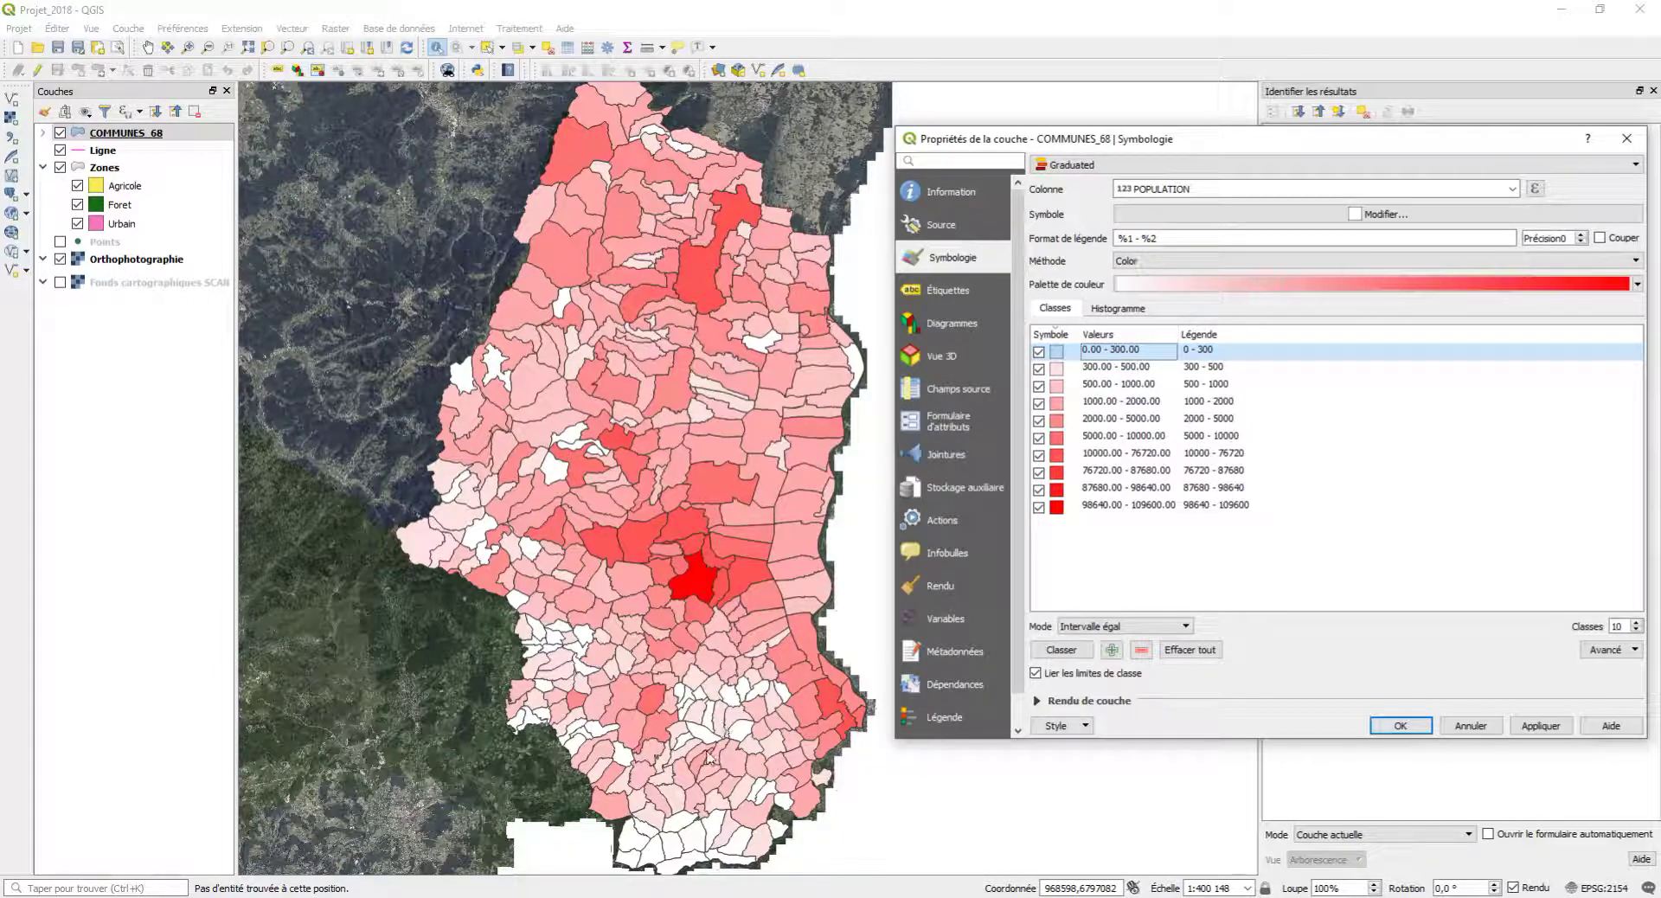
pyautogui.click(1121, 368)
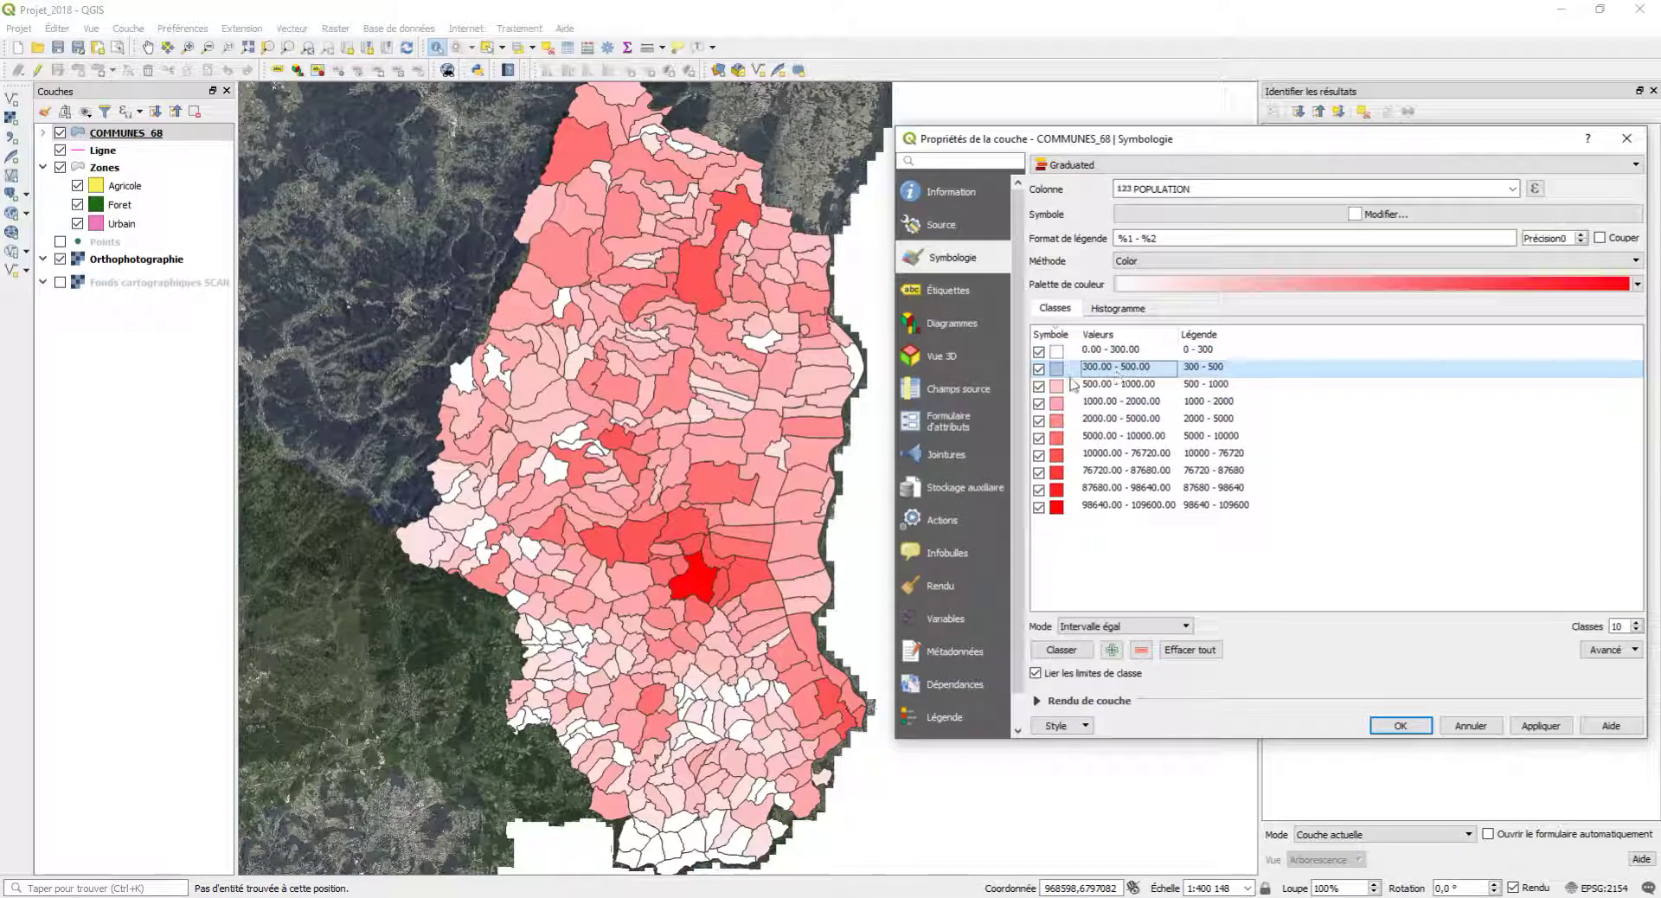
pyautogui.click(1086, 506)
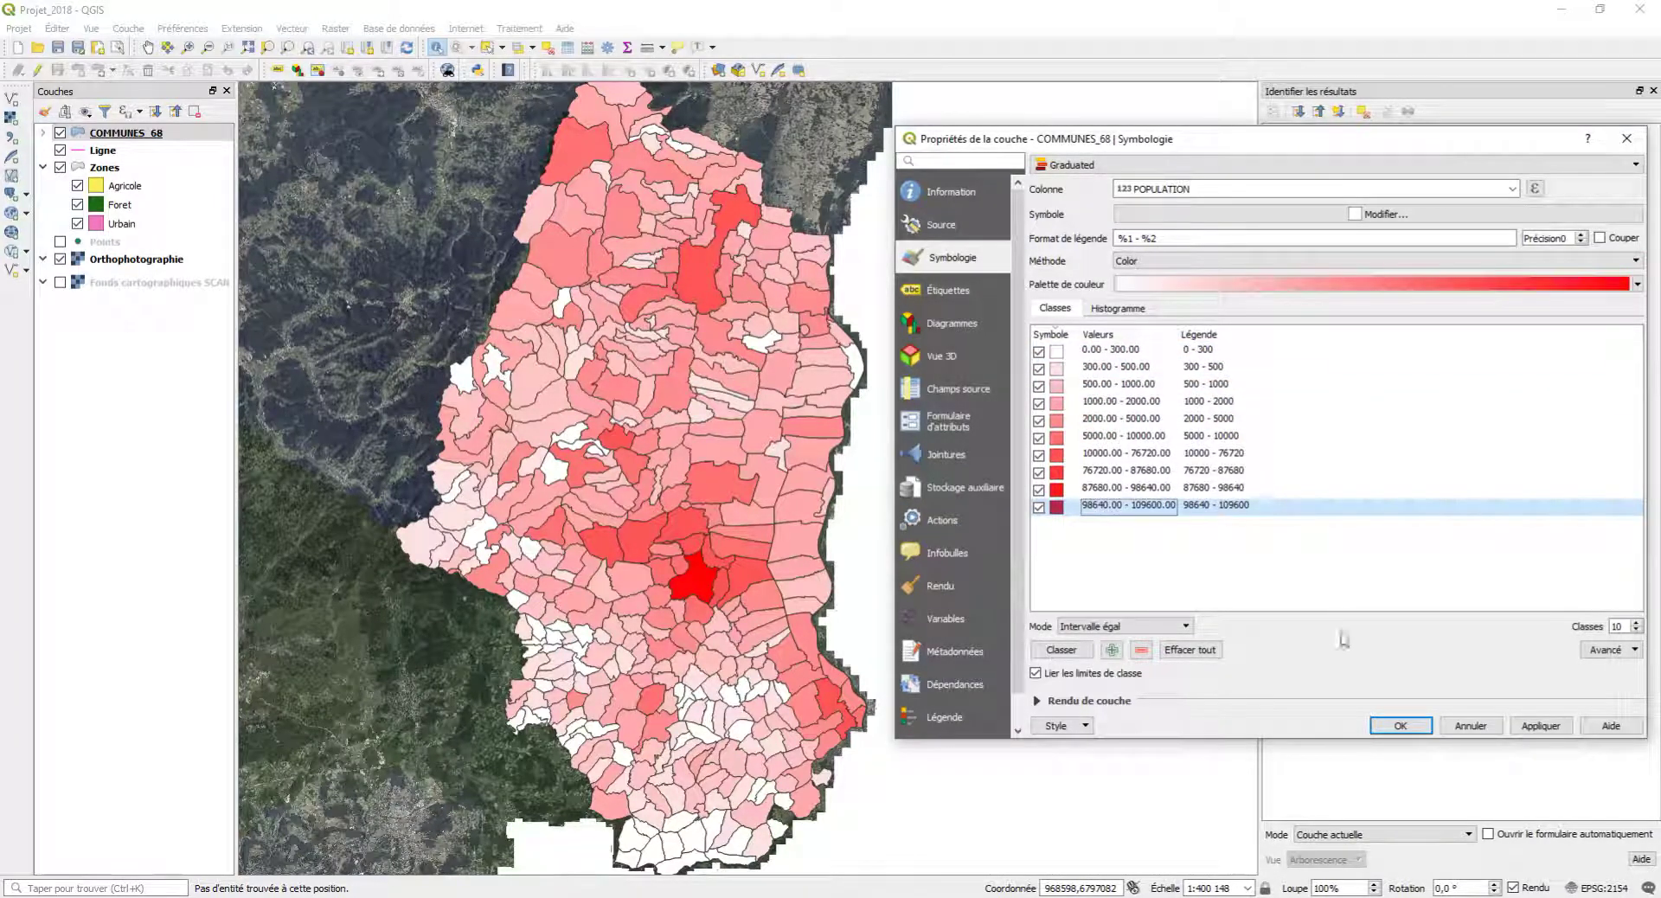
pyautogui.click(1398, 727)
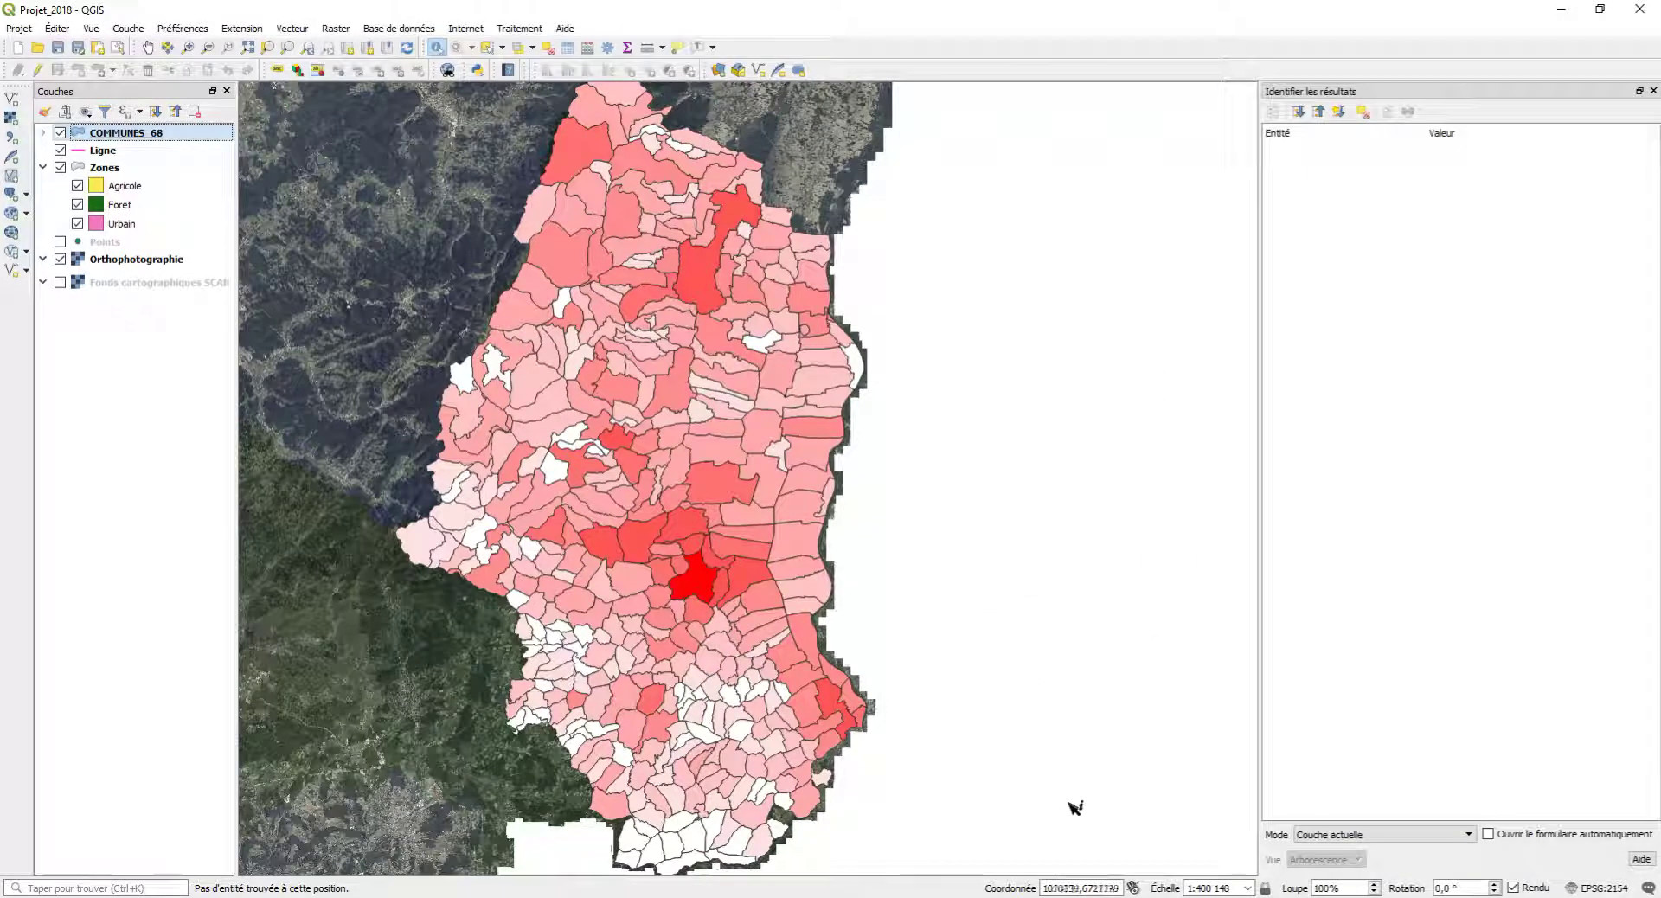
pyautogui.click(917, 897)
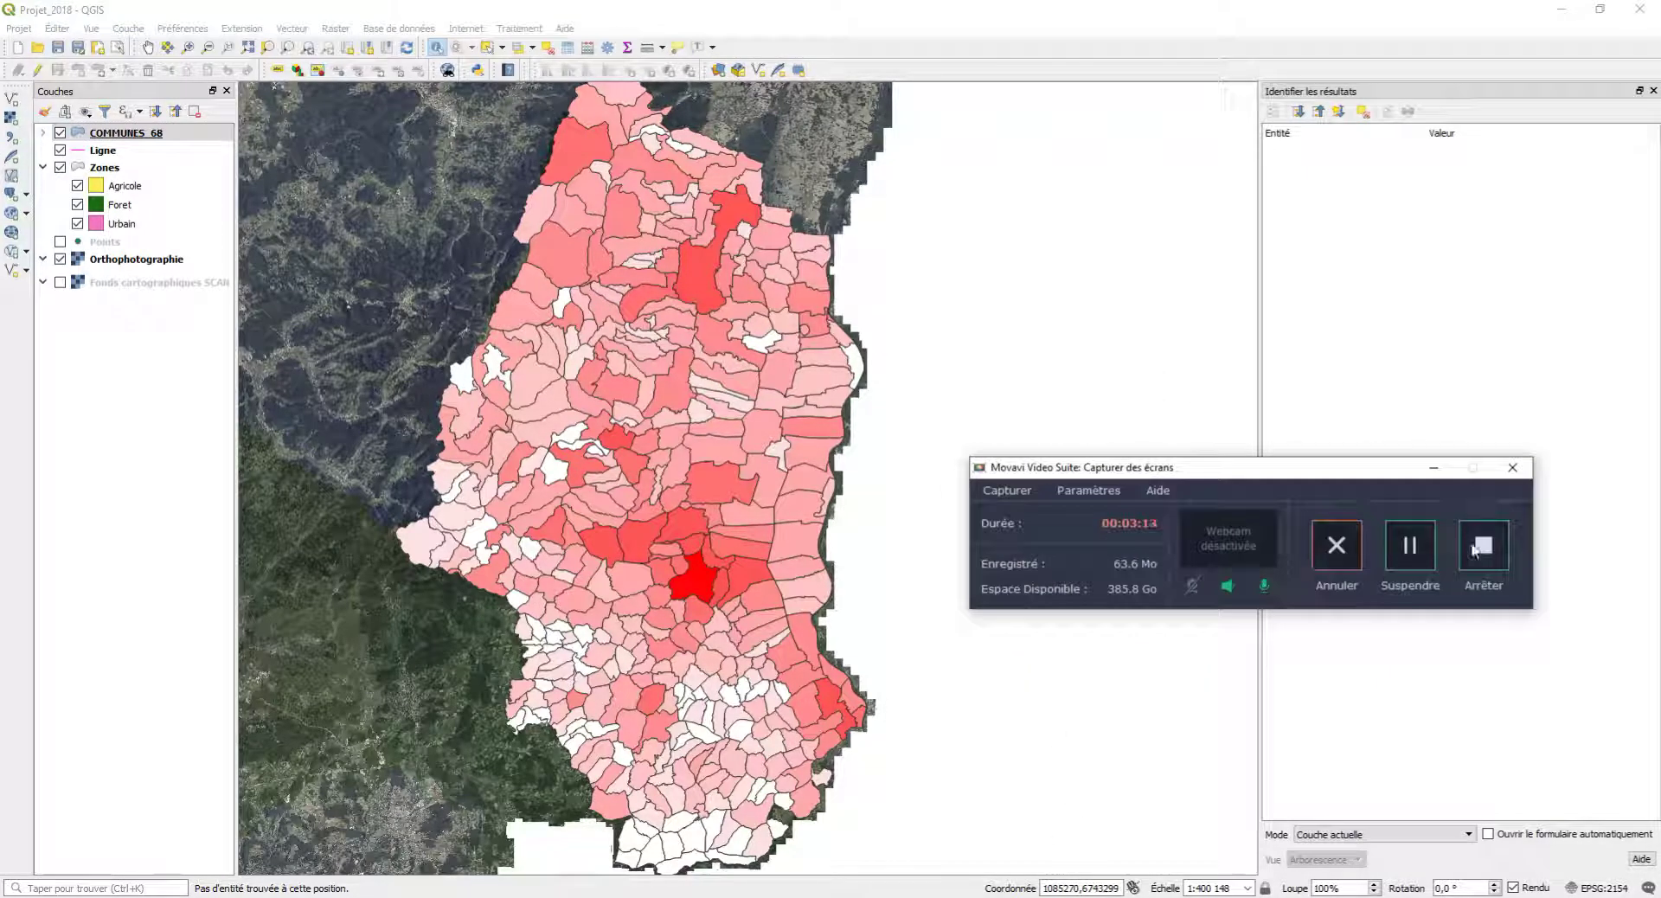